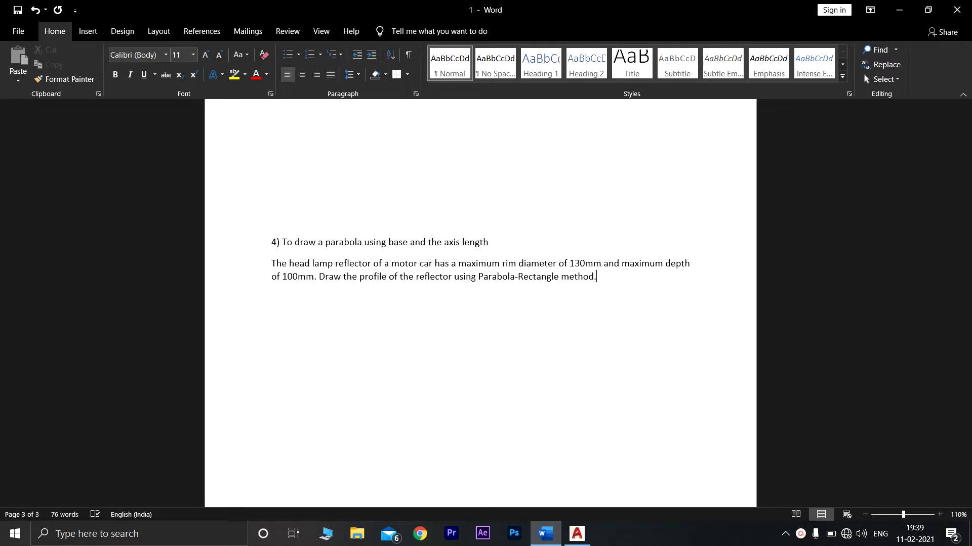
Switch to AutoCAD and set the drawing limits, entering 210 for the lower-left corner and 297 for the upper-right corner.
click(580, 533)
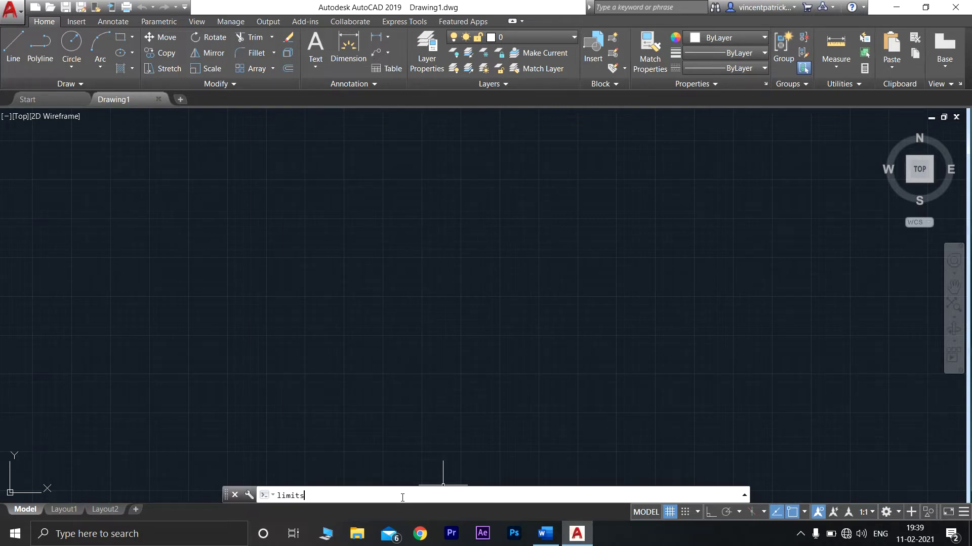
text(limits)
key(Return)
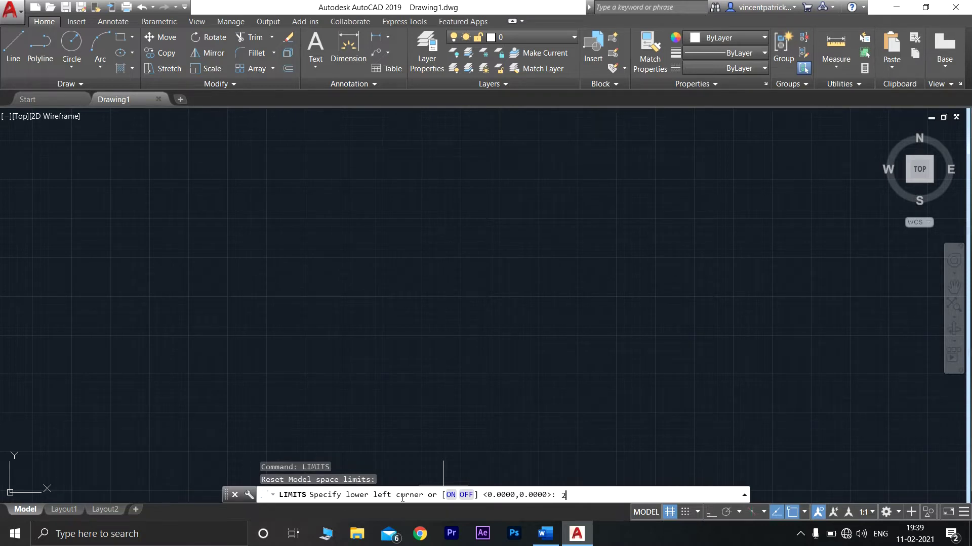
key(Return)
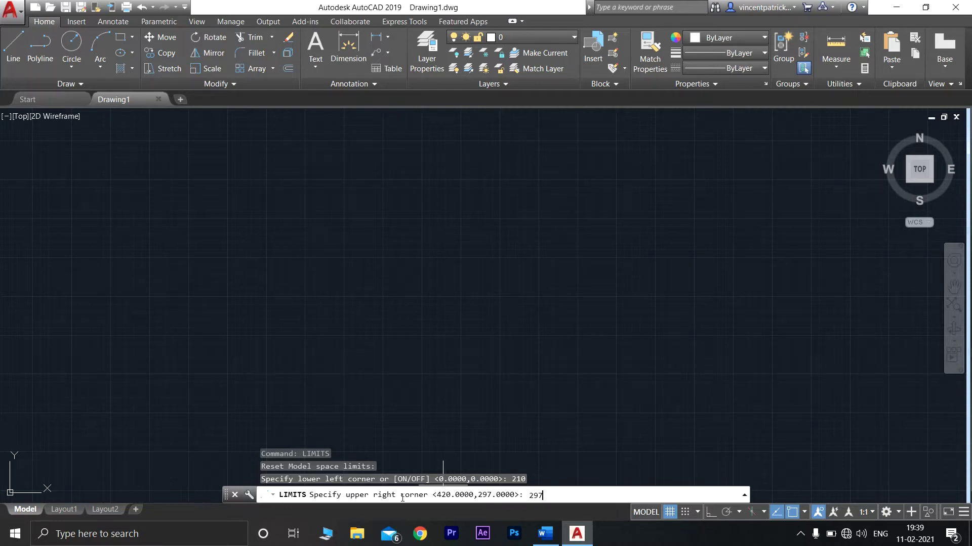
key(Return)
Set the drawing units' length precision to 0.
text(units)
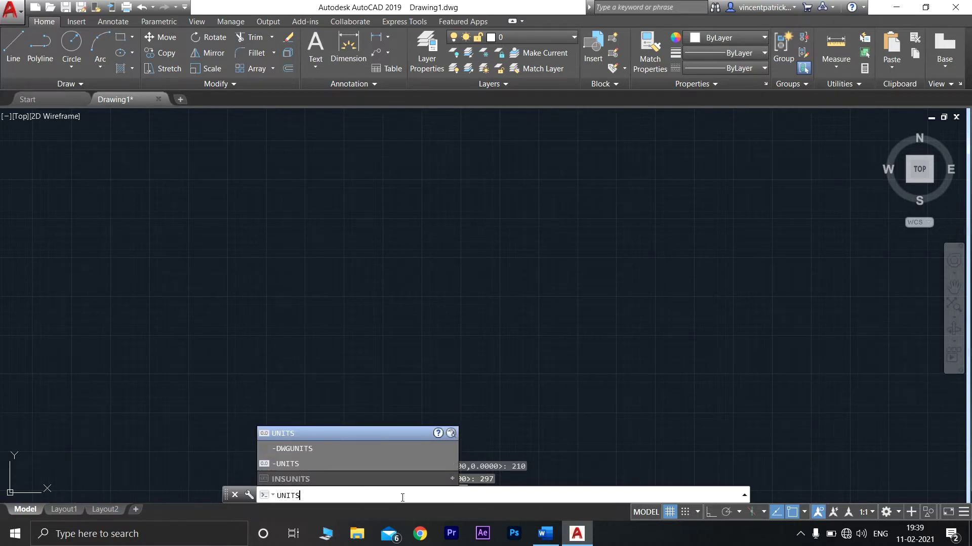
key(Return)
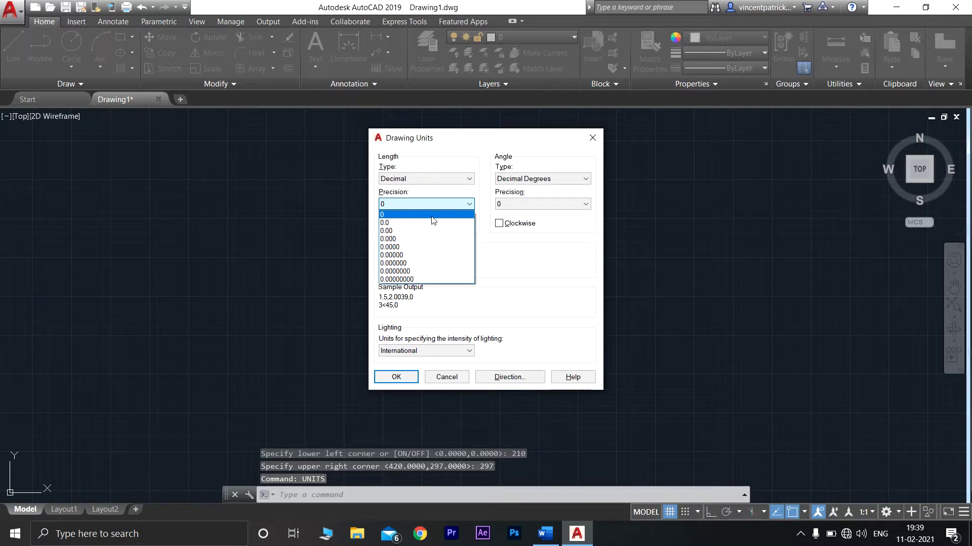
click(435, 213)
click(409, 377)
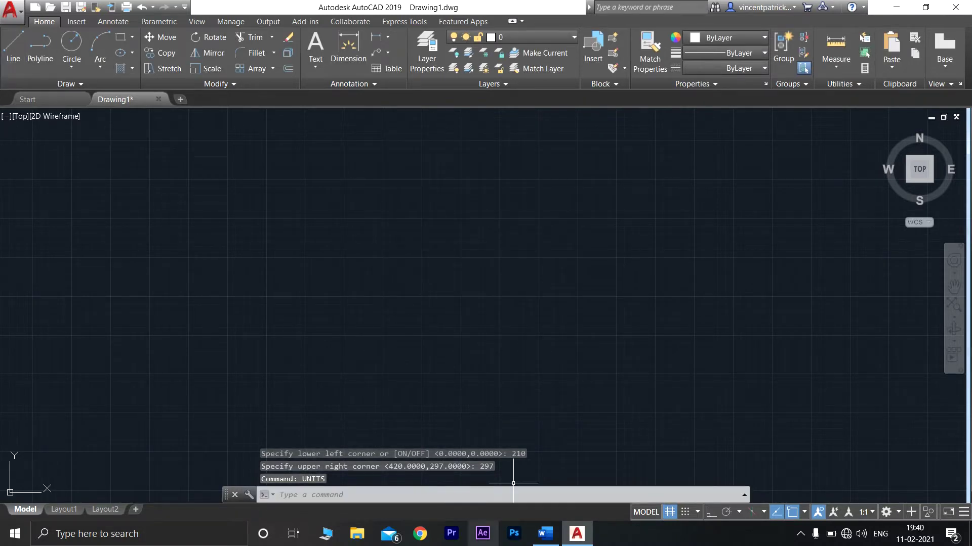
Check the problem statement in Word, then return to AutoCAD and turn on Ortho and Snap modes.
click(552, 536)
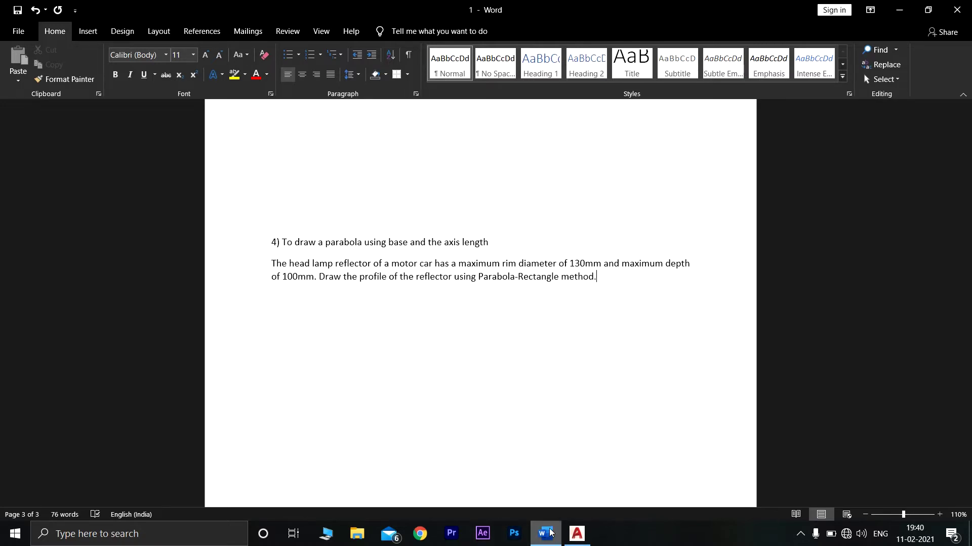
click(576, 534)
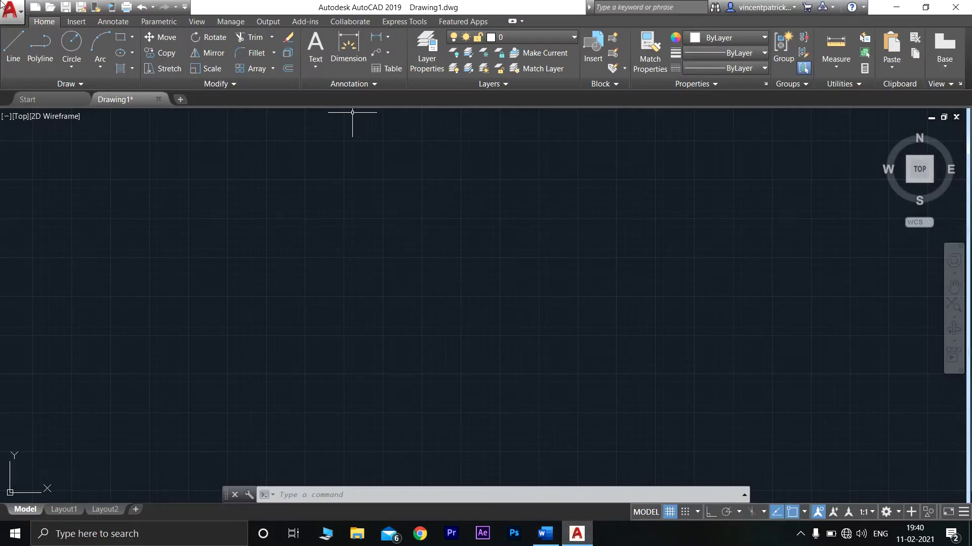
click(19, 53)
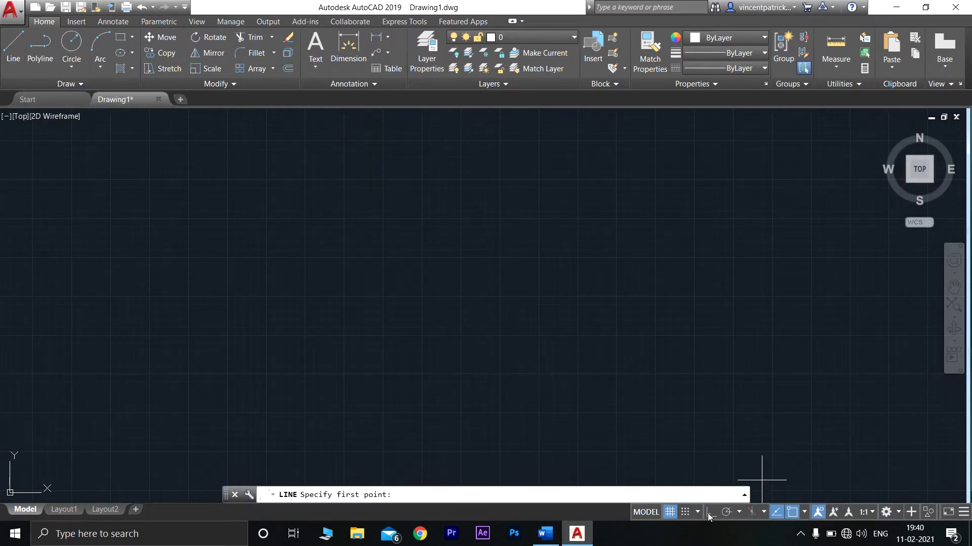
click(685, 512)
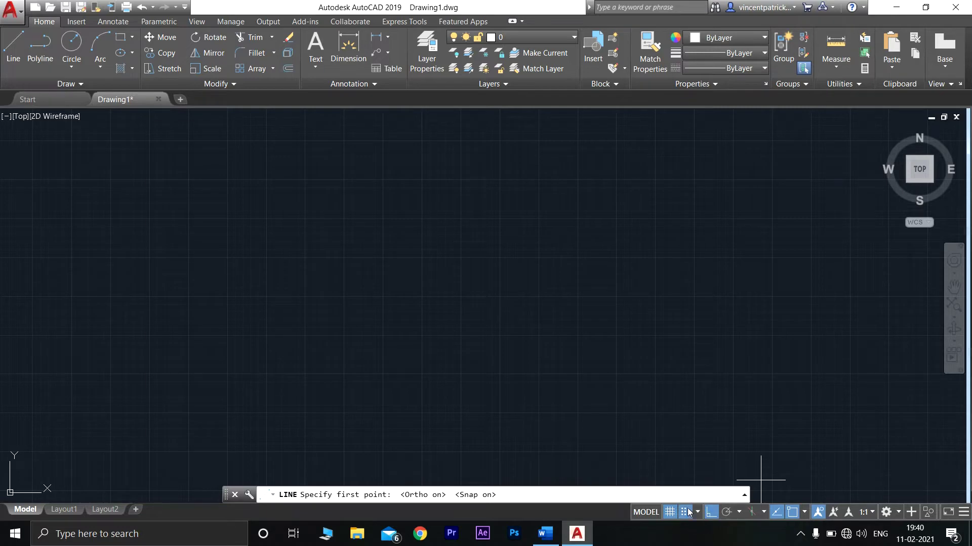
Draw a vertical line 100 mm long, running downward, as the first side of the rectangle.
click(14, 48)
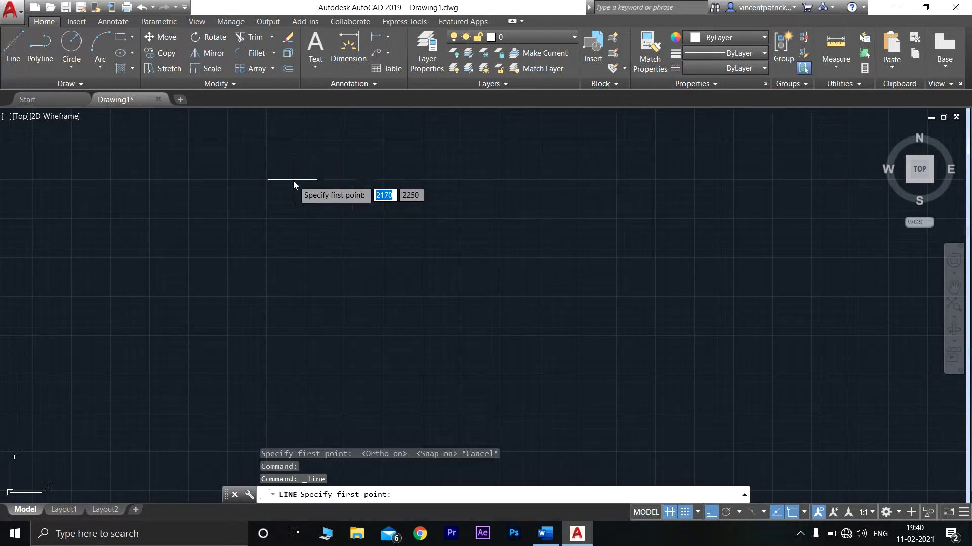
click(292, 180)
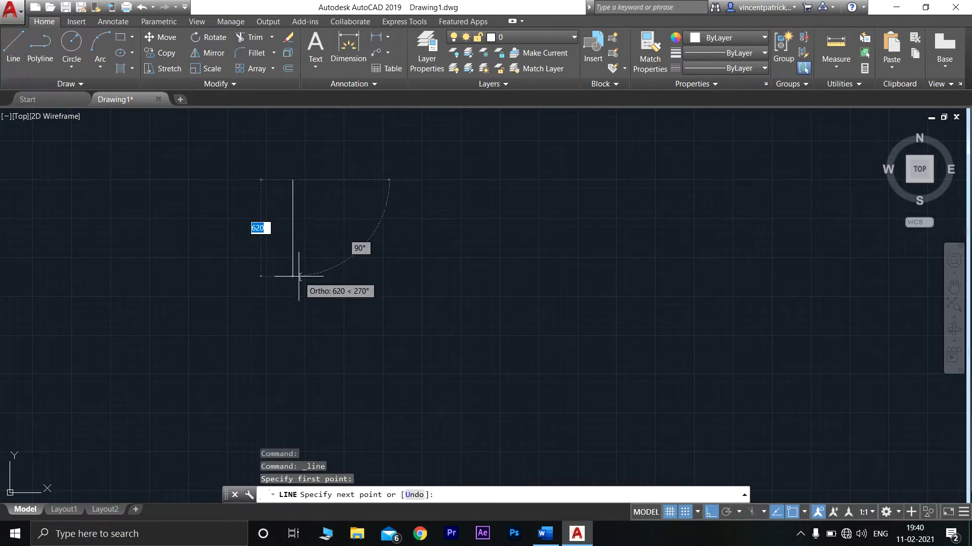
text(100)
key(Return)
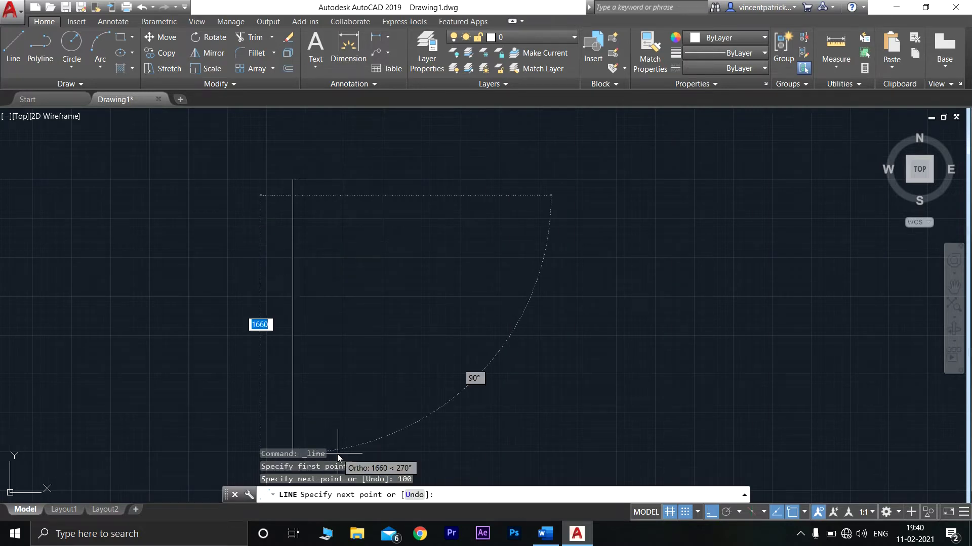
key(Escape)
scroll(309, 177, up, 4)
middle_drag(267, 238, 431, 255)
scroll(463, 260, up, 4)
scroll(463, 260, down, 2)
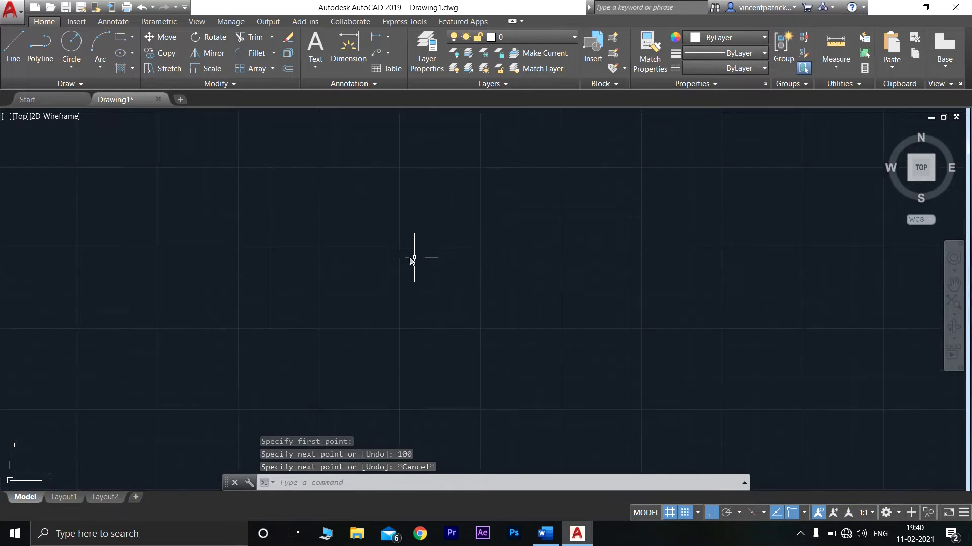
click(14, 50)
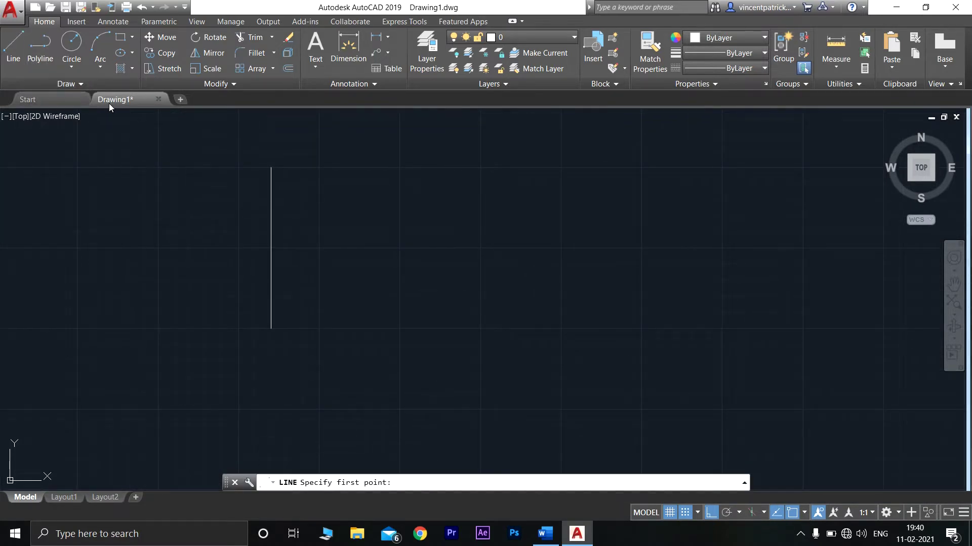
click(271, 167)
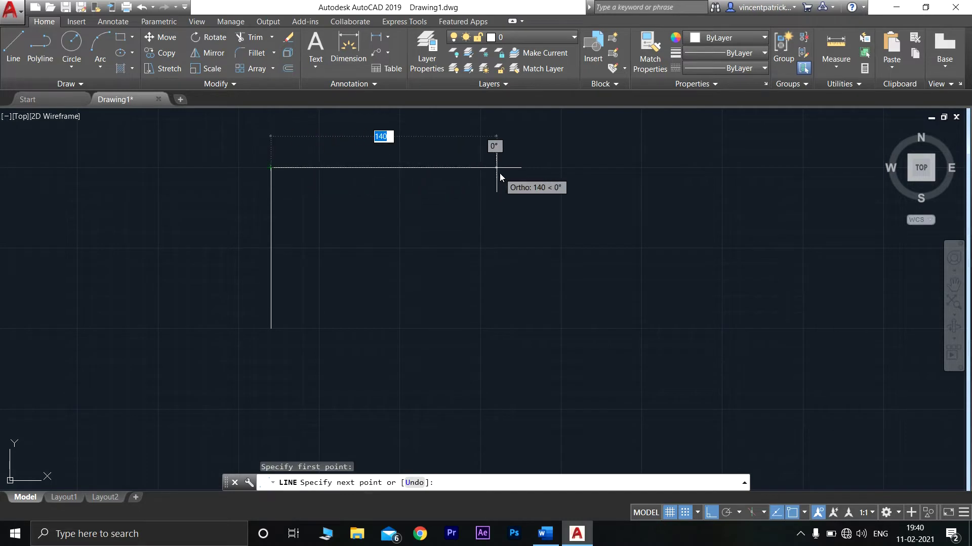
key(Escape)
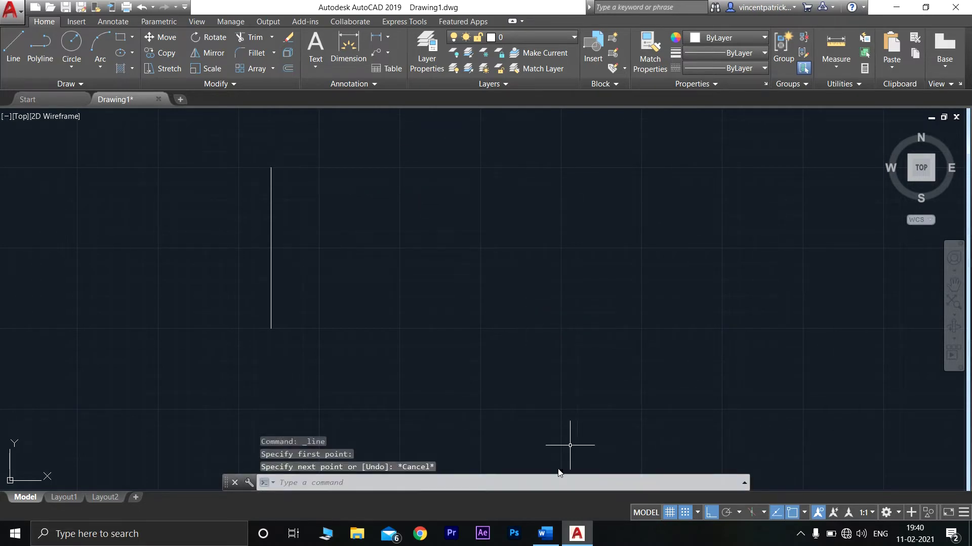
Check the rim diameter in Word, then draw a 130 mm horizontal line rightward from the vertical line's upper end in AutoCAD.
click(545, 534)
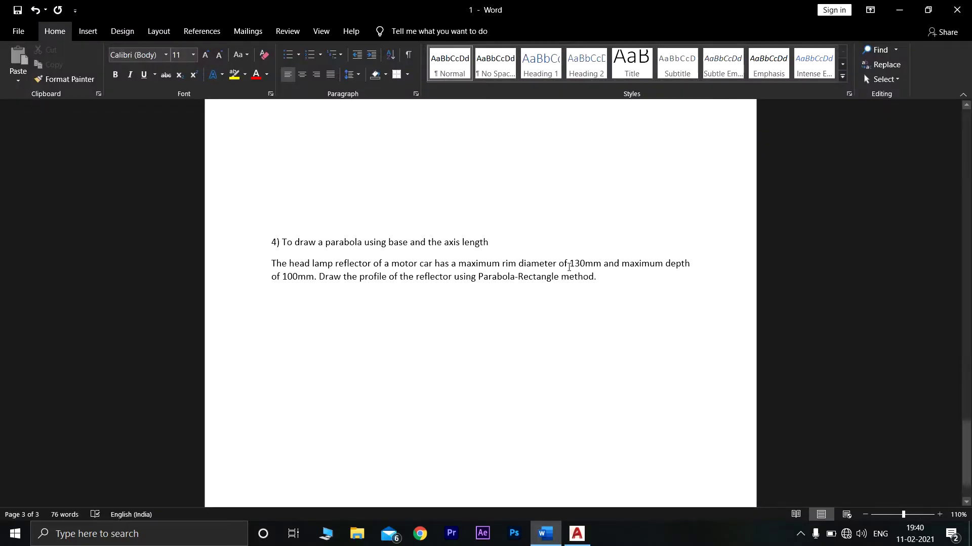
click(576, 534)
click(14, 48)
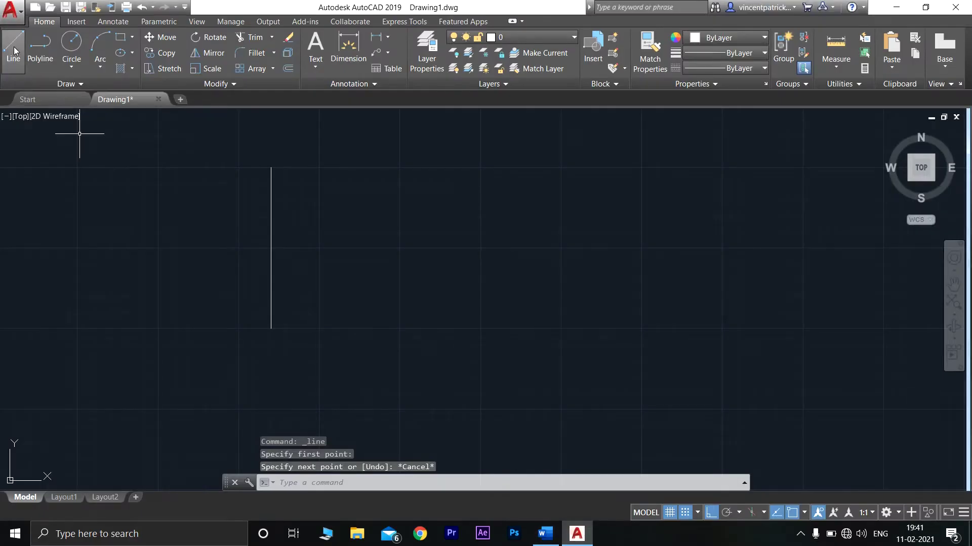
click(271, 168)
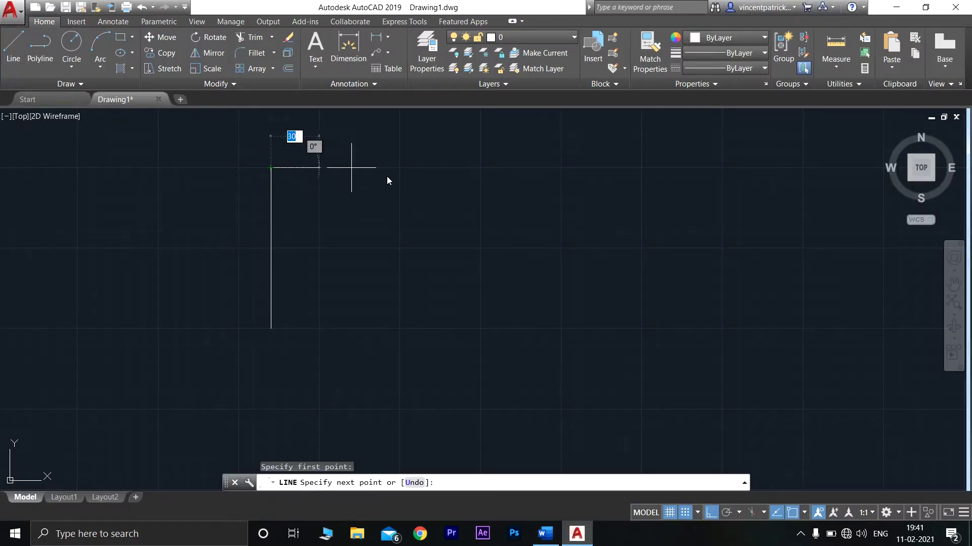
text(130)
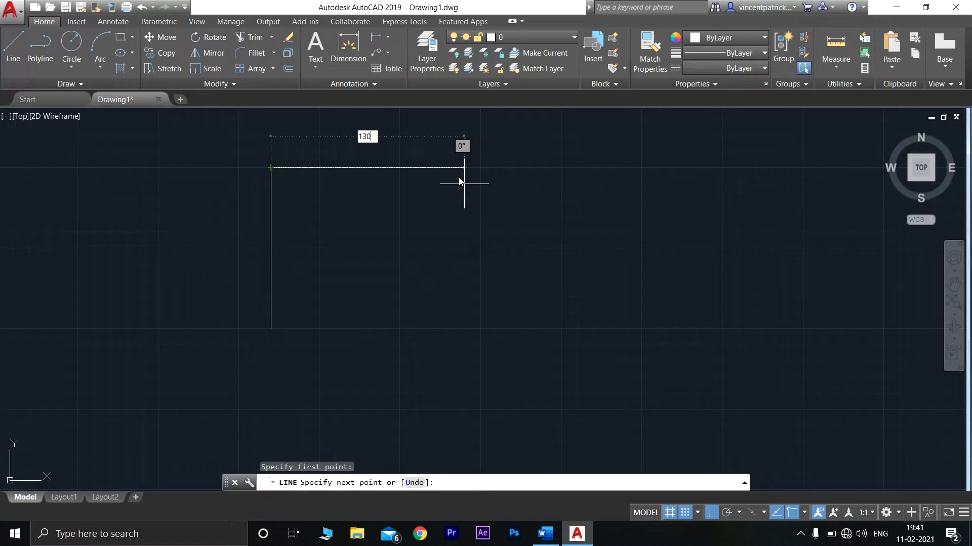
key(Return)
key(Escape)
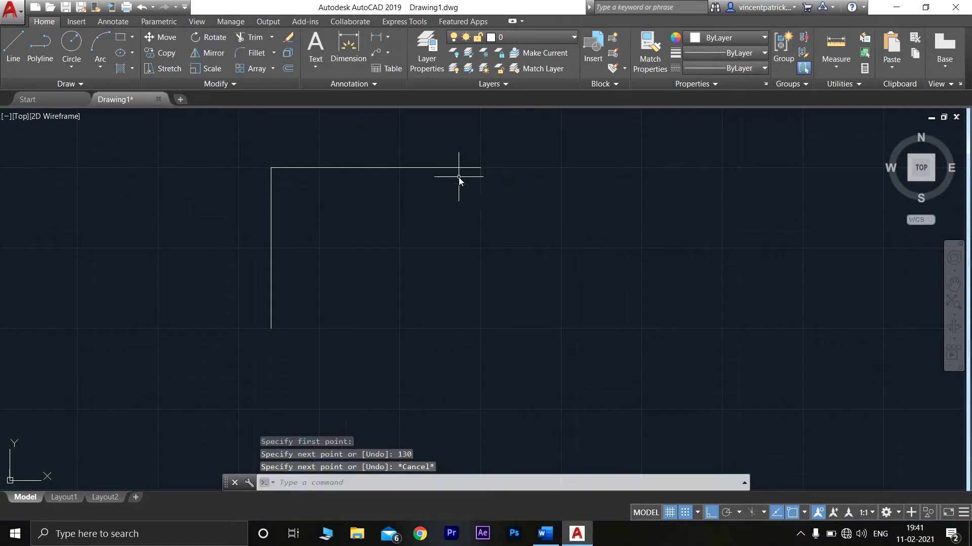
Draw a 100 mm line down from the horizontal line's right end and close the rectangle back to the first vertical line's lower end.
click(13, 48)
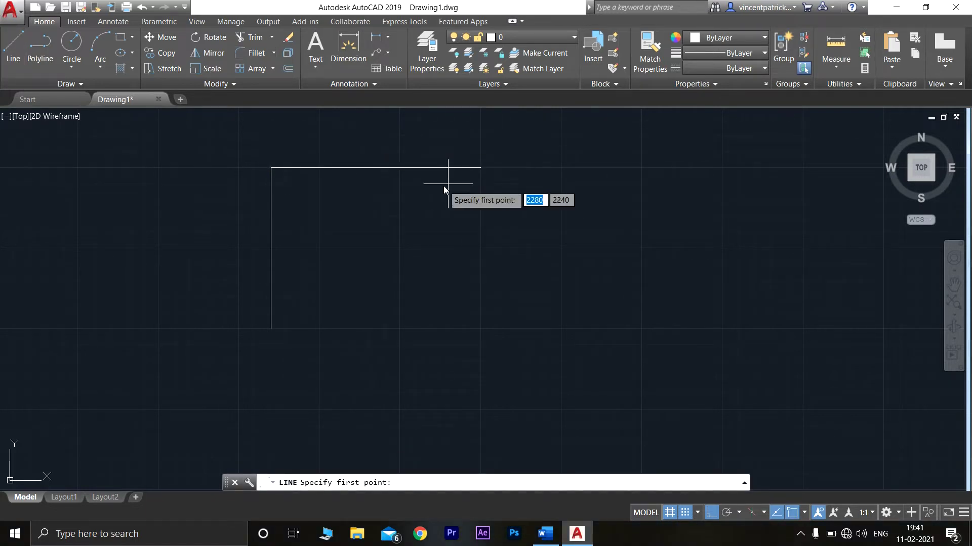
click(480, 168)
text(100)
key(Return)
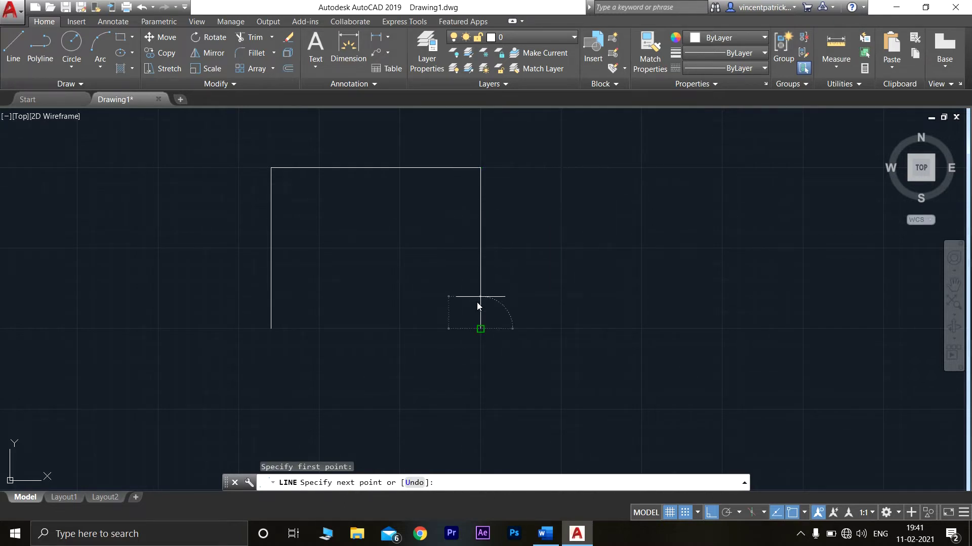
click(271, 328)
key(Return)
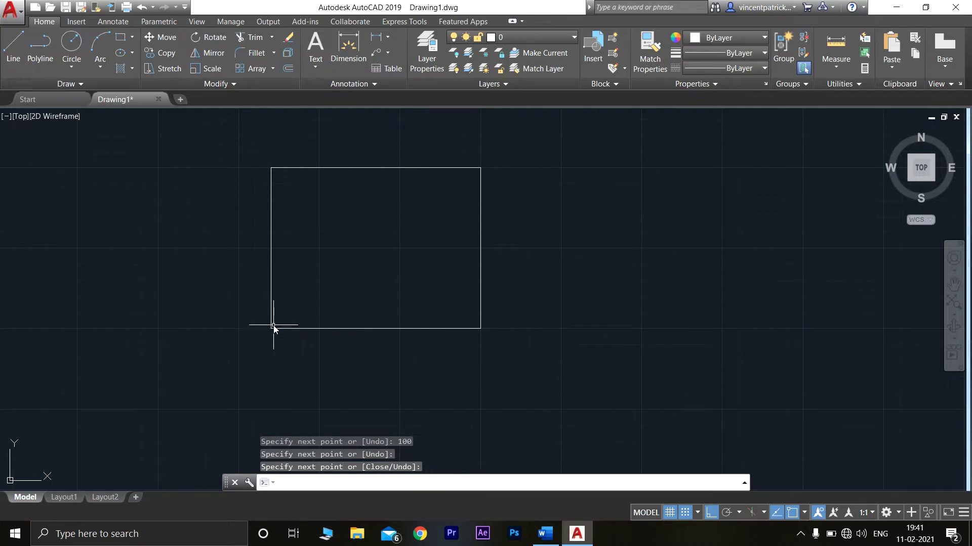
Open Calculator and compute 130 ÷ 8 for the spacing of the base divisions, then return to AutoCAD.
click(3, 65)
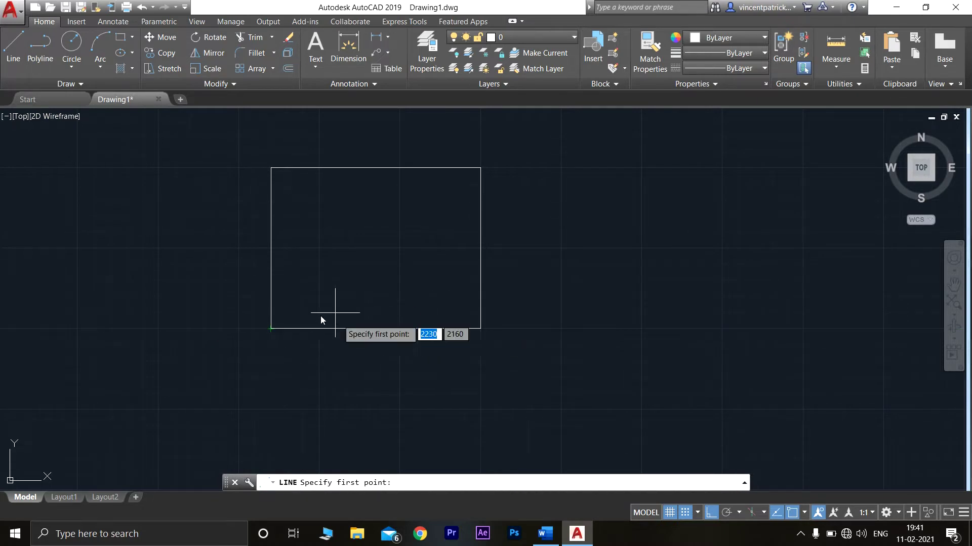
click(173, 538)
text(calcu)
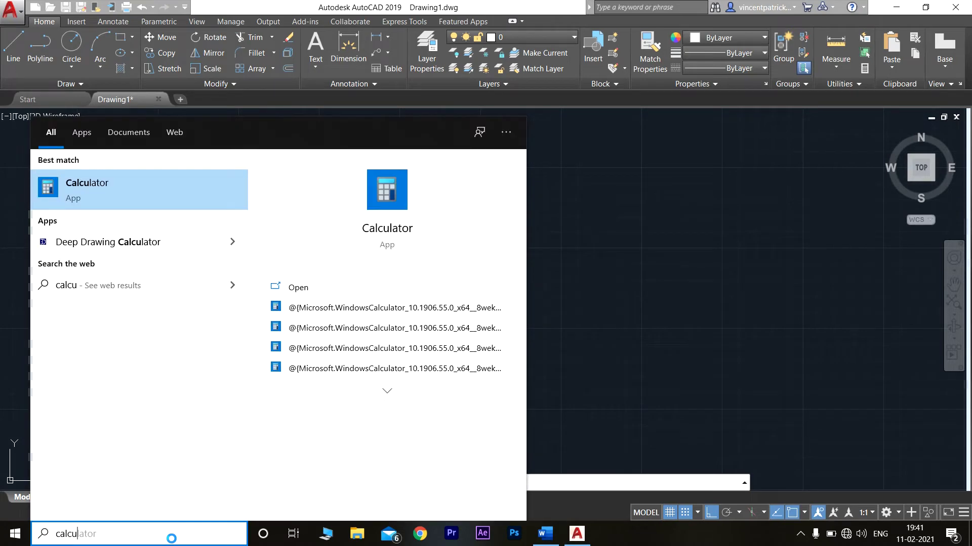
click(98, 187)
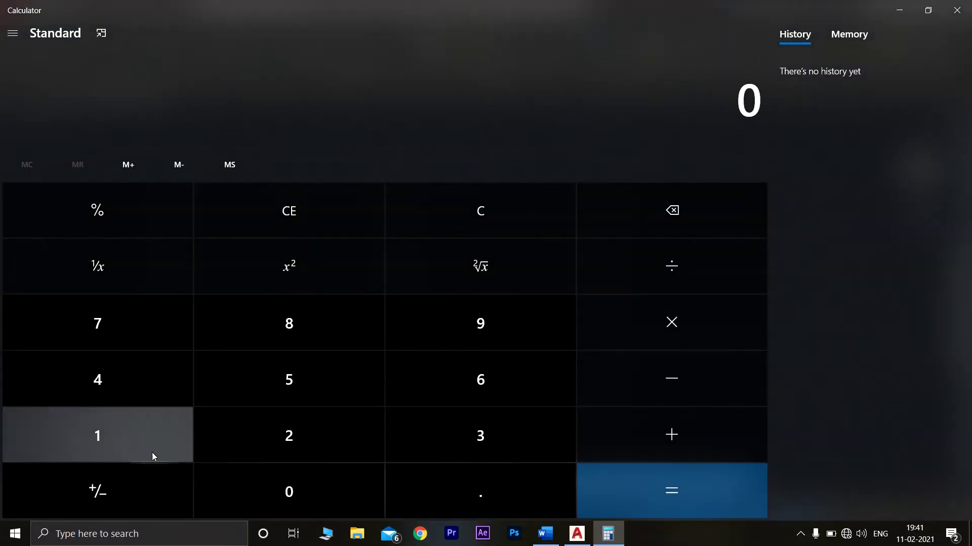
click(153, 457)
click(481, 458)
click(340, 499)
click(724, 281)
click(367, 329)
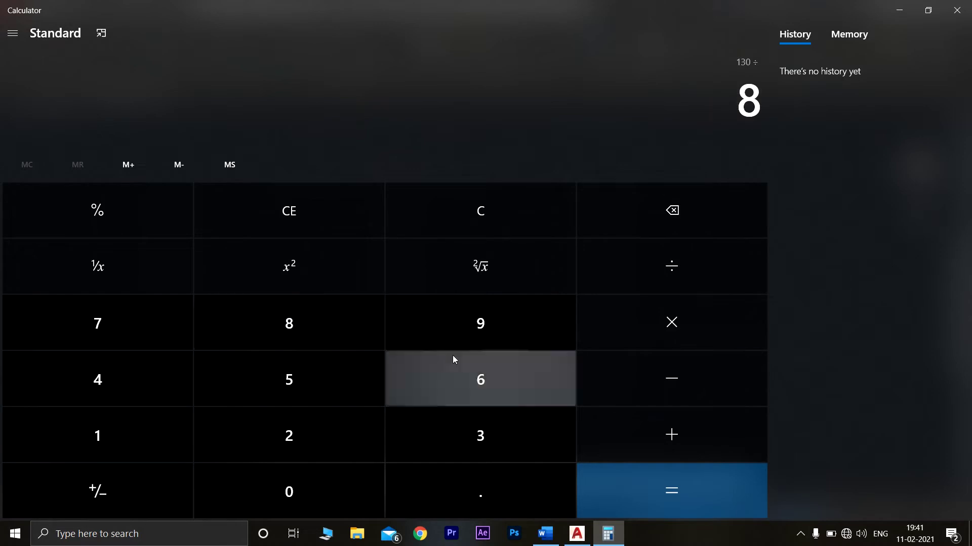
click(682, 491)
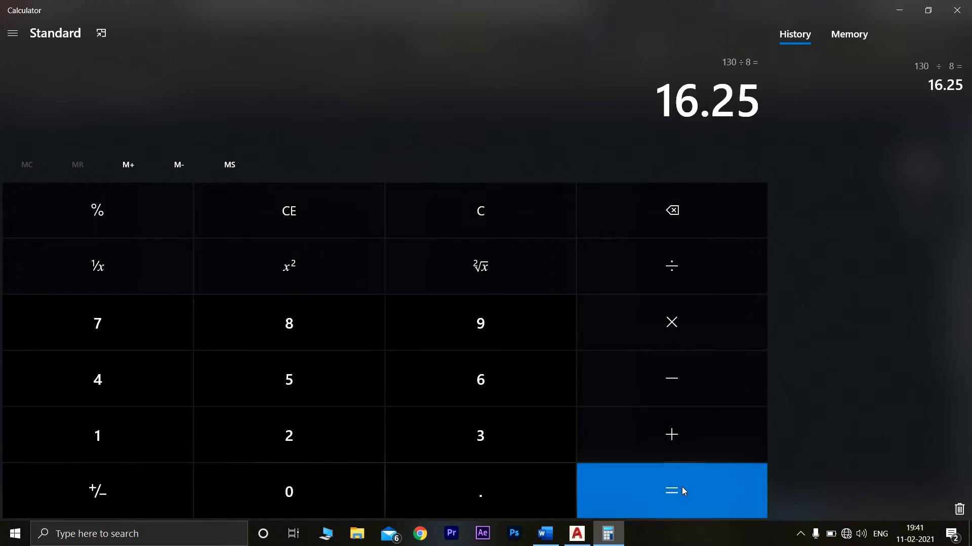
click(912, 11)
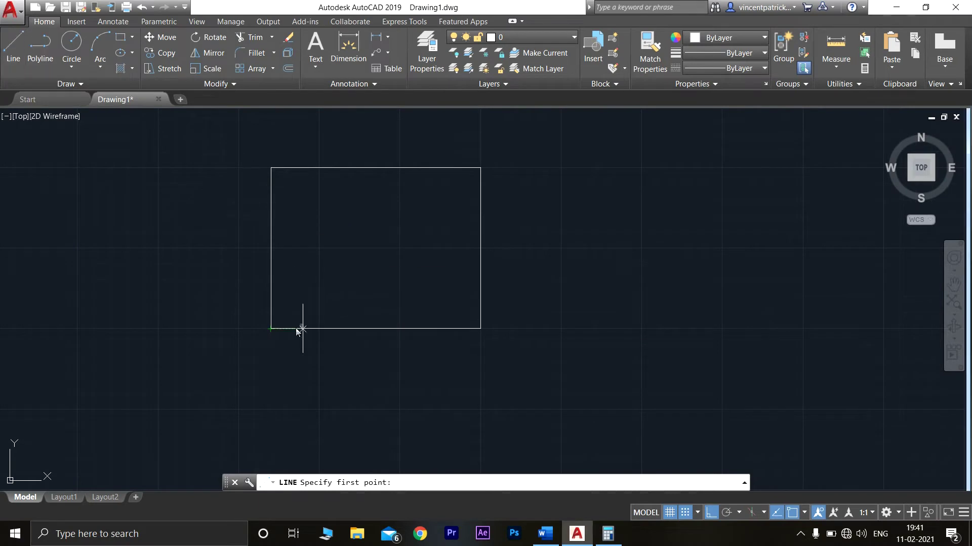
Draw a 16.25 mm line from the rectangle's lower-left corner along the base, and turn off Ortho and Snap modes.
click(271, 328)
scroll(267, 323, up, 4)
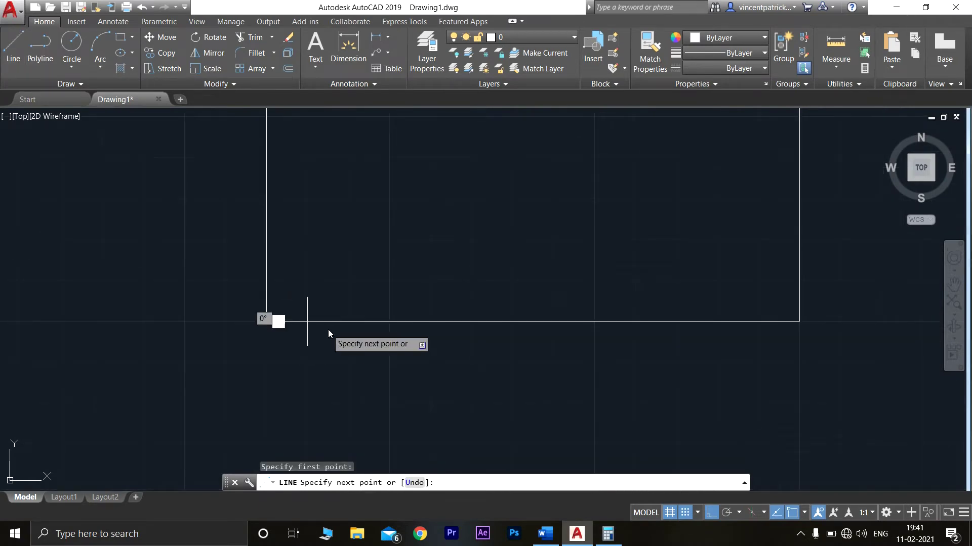
text(16.25)
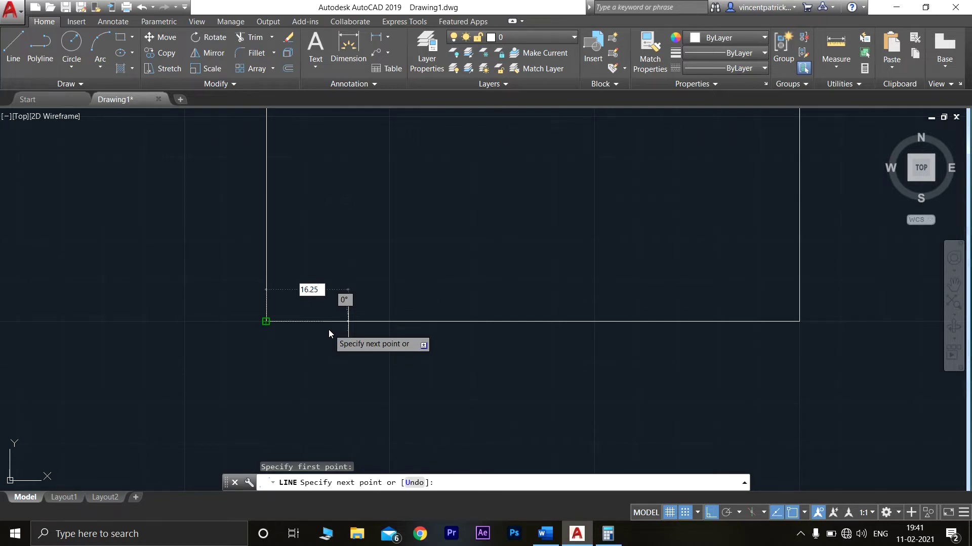
key(Return)
key(F8)
key(F9)
key(F8)
key(F8)
key(Escape)
scroll(284, 266, down, 3)
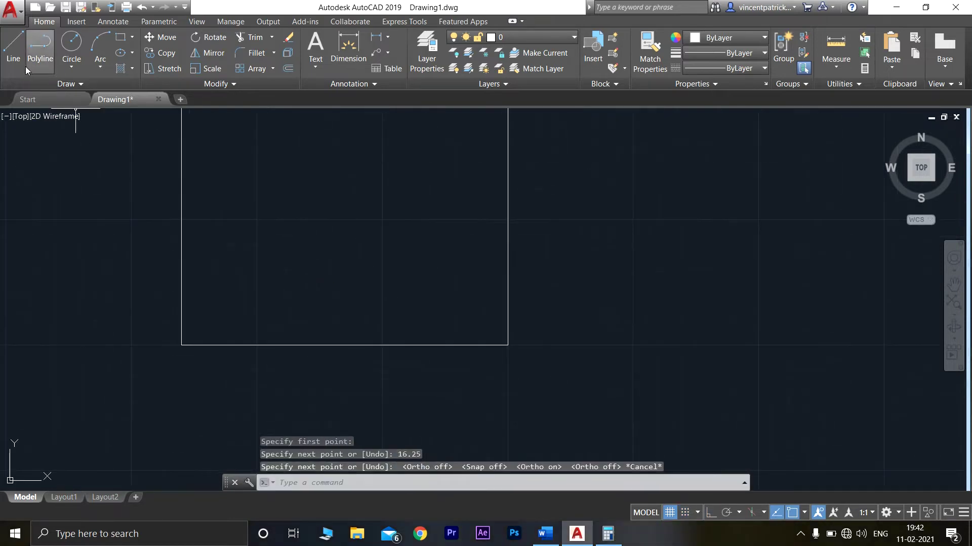
Draw two consecutive 16.25 mm line segments rightward along the base from the end of the first base division.
key(Return)
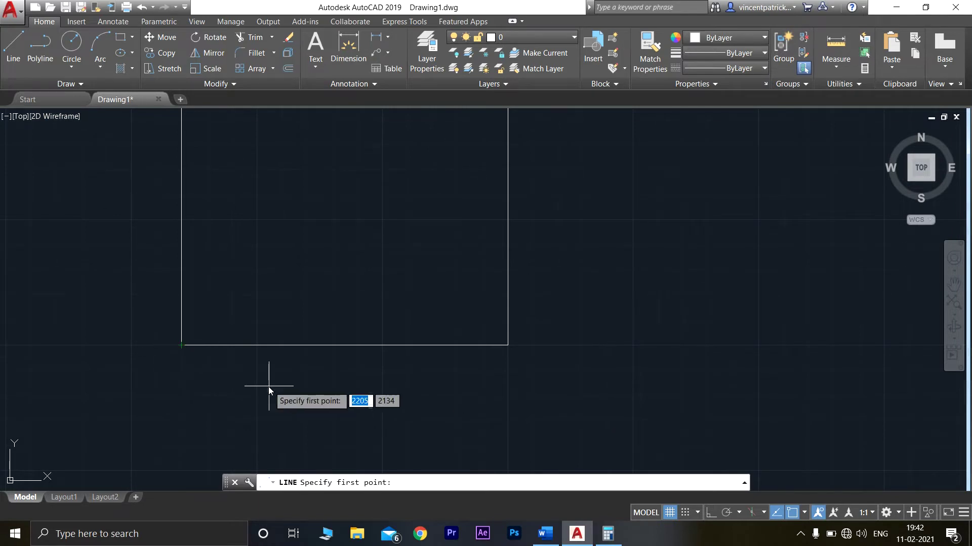
click(221, 346)
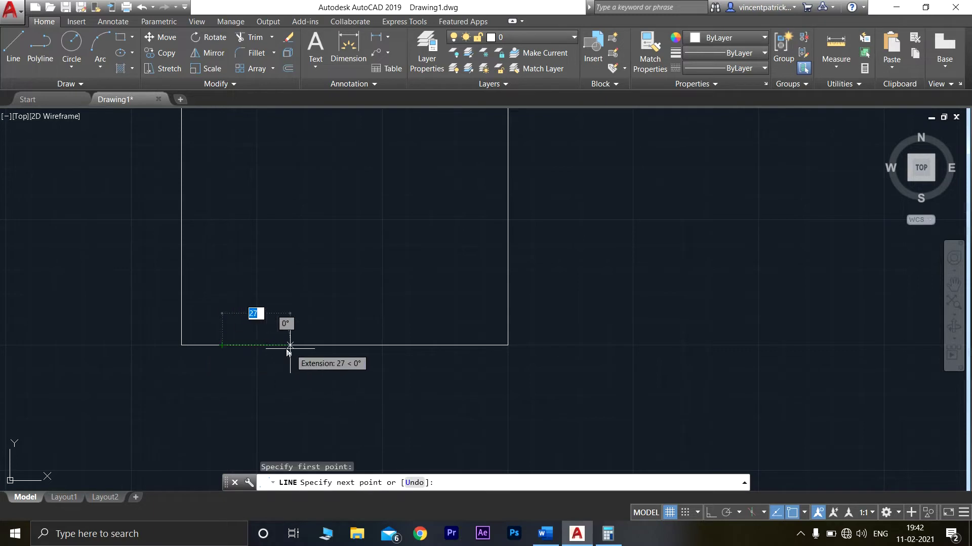
text(16.)
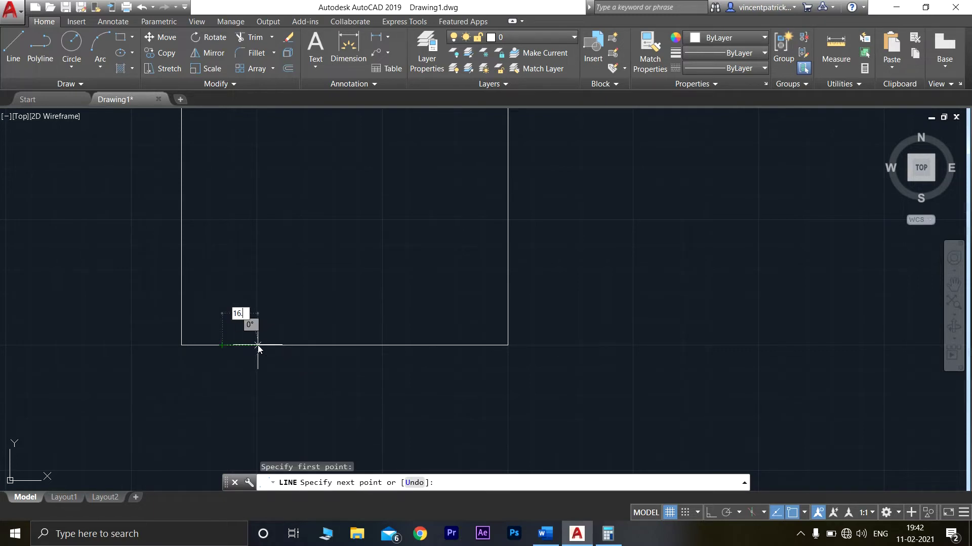
text(25)
key(Return)
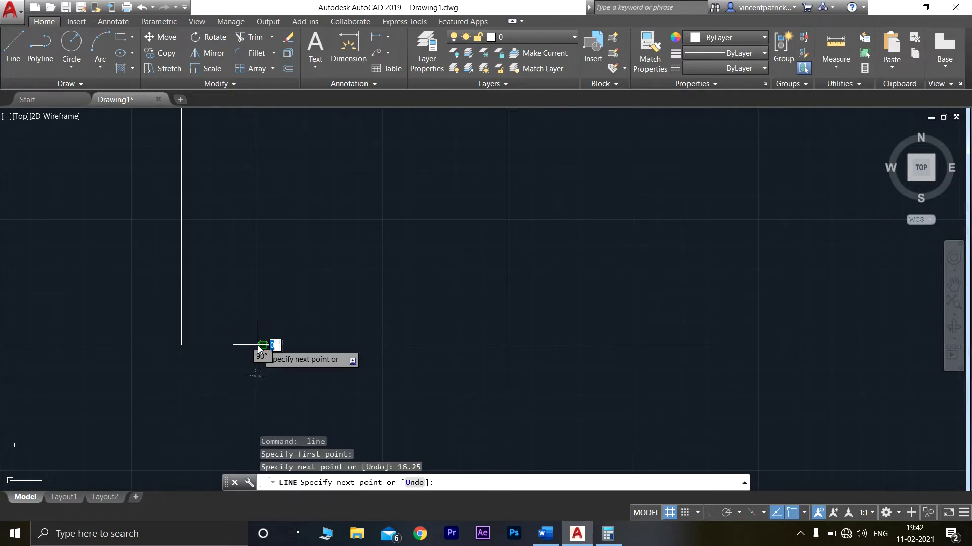
text(16.25)
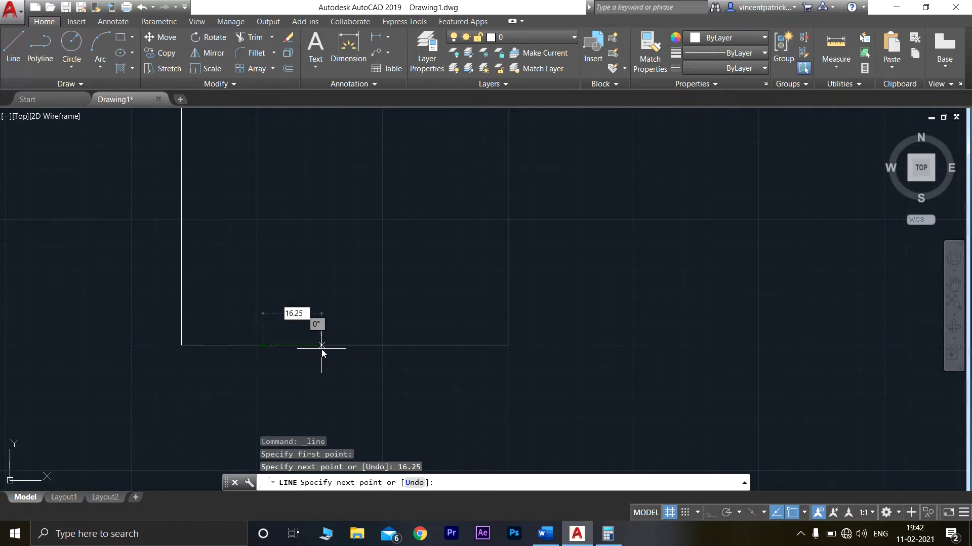
key(Return)
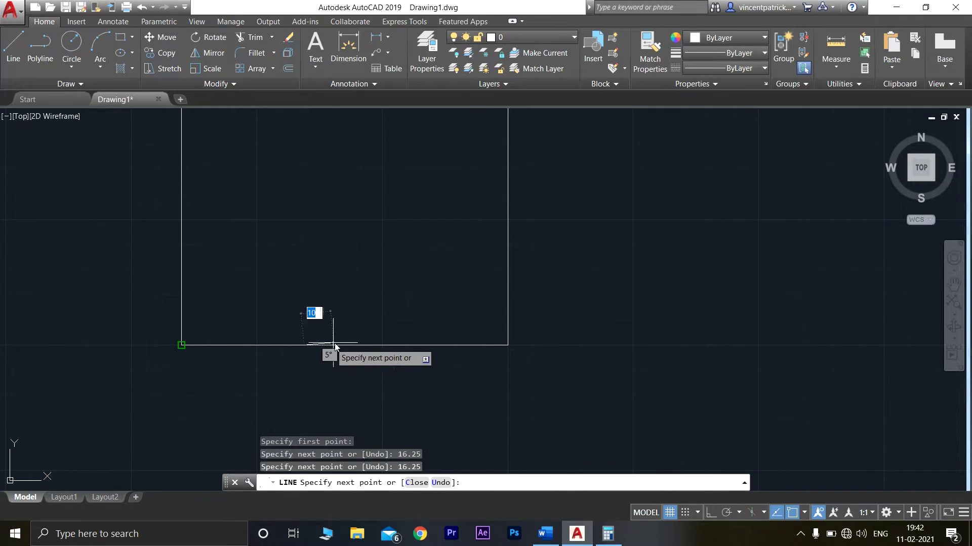
Turn on Ortho mode and continue the line along the base with four more 16.25 mm segments.
click(710, 513)
text(16.25)
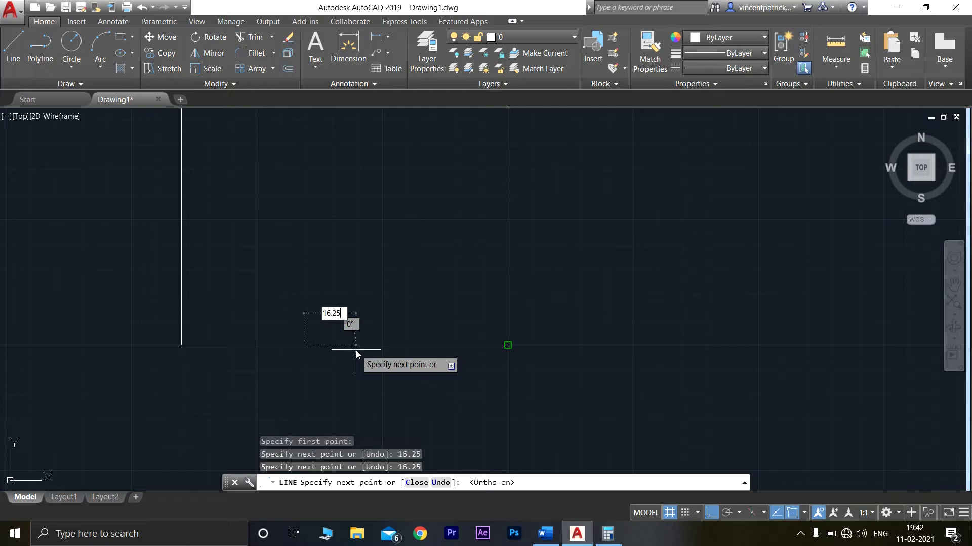
key(Return)
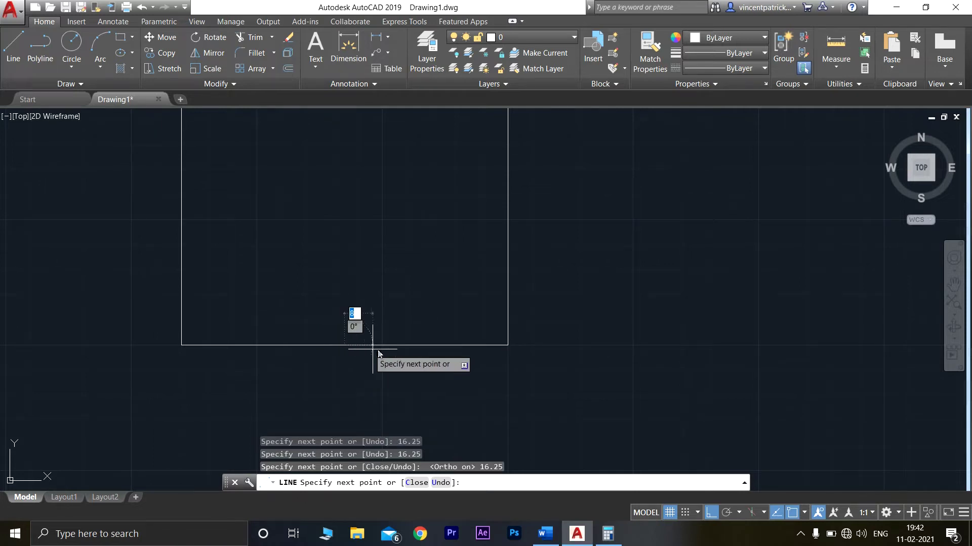
text(16)
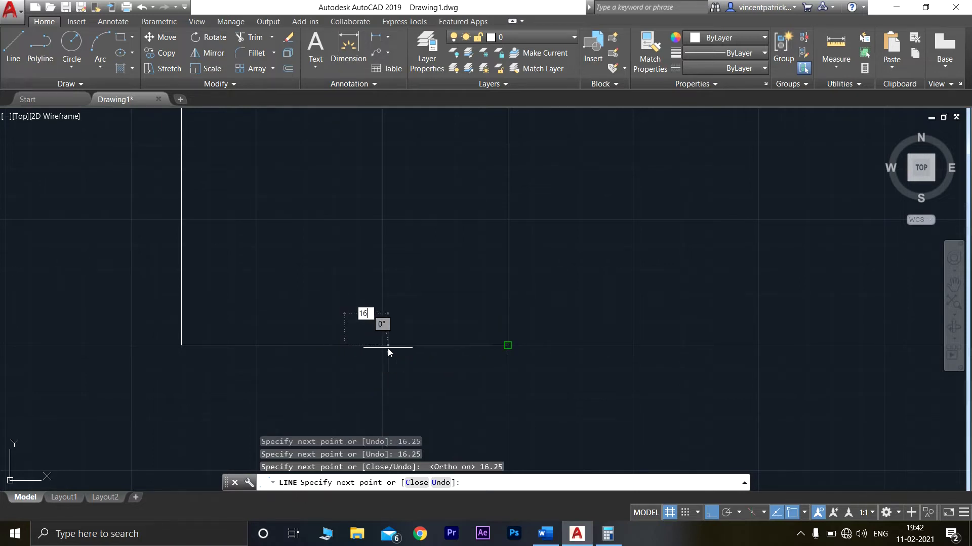
text(.25)
key(Return)
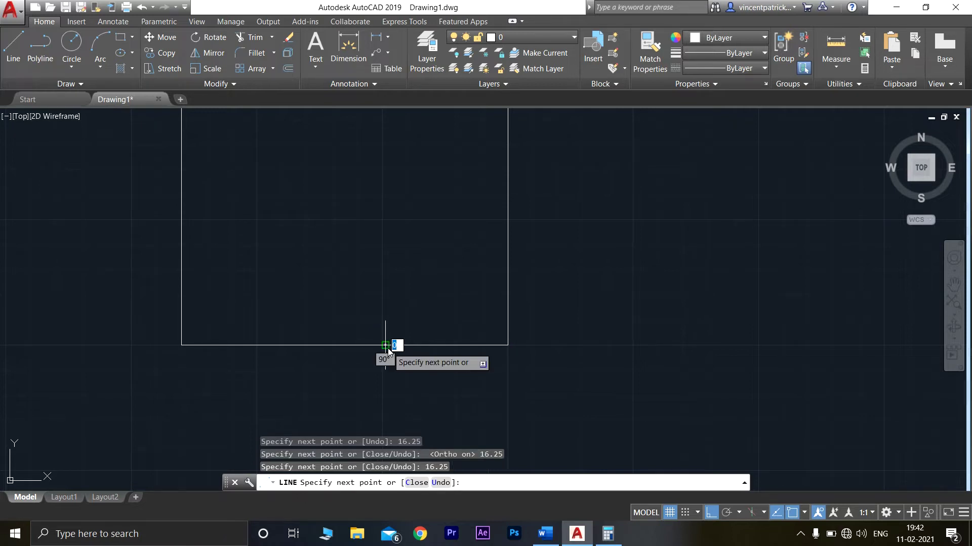
text(16.25)
key(Return)
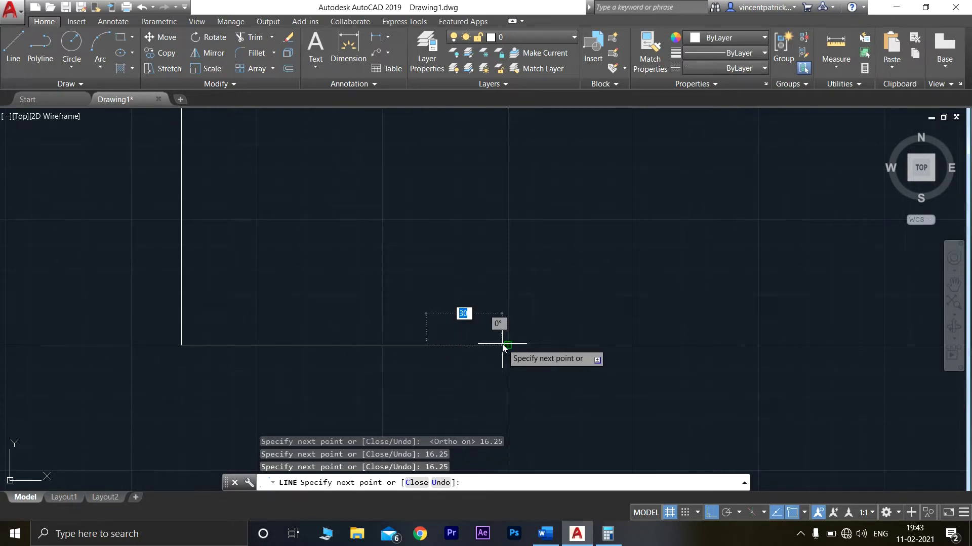
text(16)
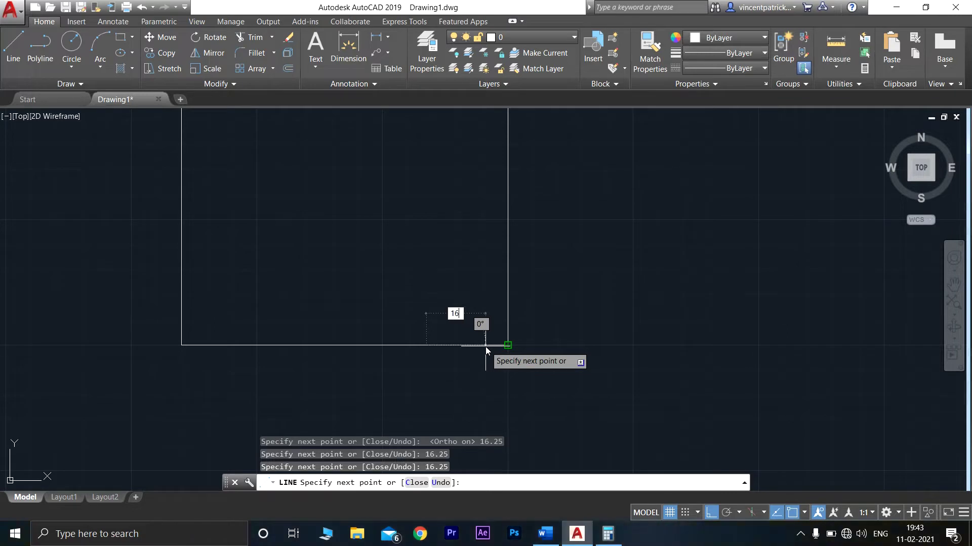
text(.25)
key(Return)
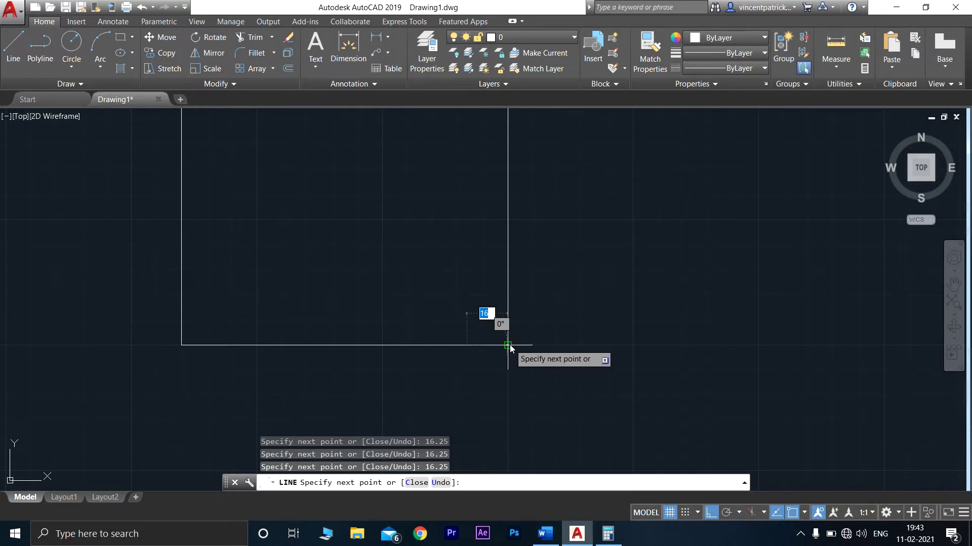
key(Escape)
Delete the rectangle's undivided top edge.
scroll(401, 323, up, 2)
scroll(418, 271, down, 6)
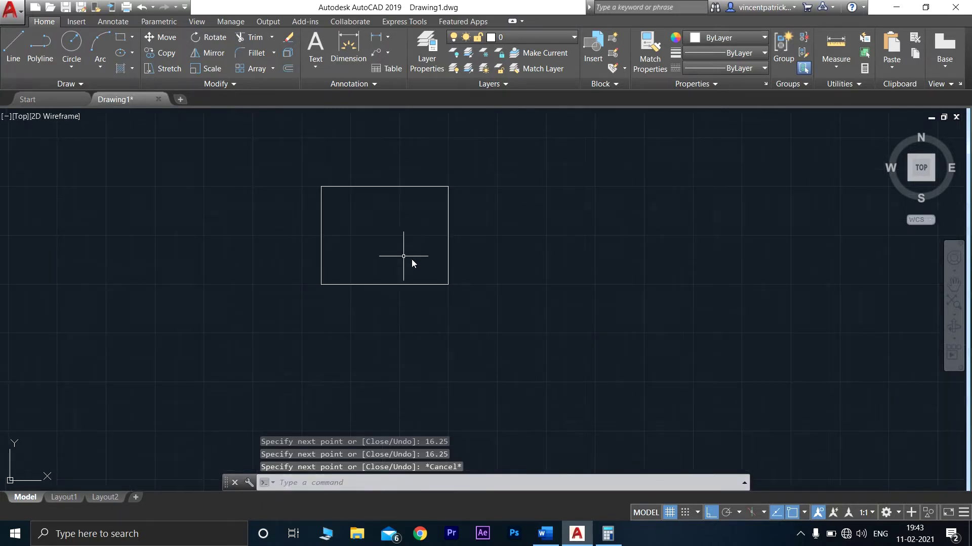
middle_drag(400, 255, 426, 307)
scroll(358, 235, up, 6)
scroll(366, 211, down, 4)
scroll(370, 245, up, 2)
click(375, 184)
key(Delete)
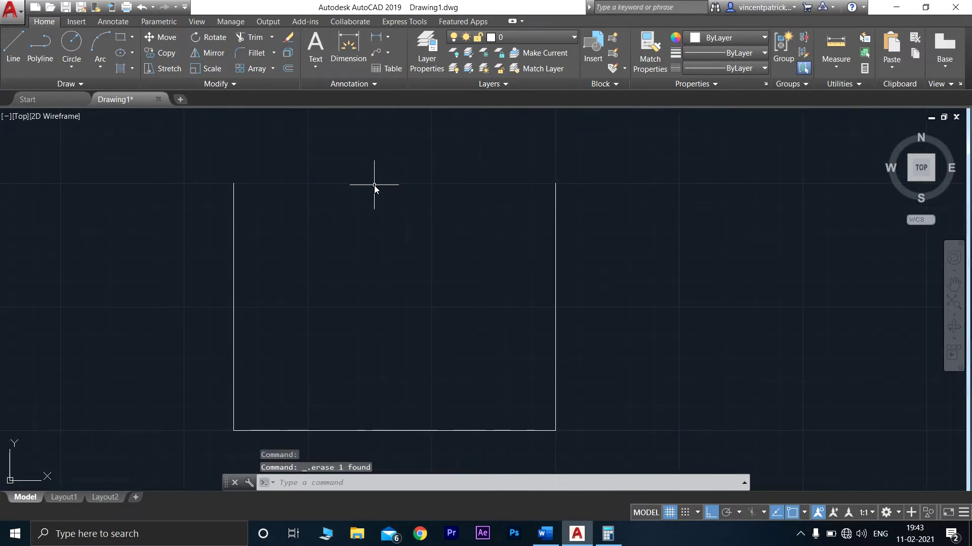
Draw three consecutive 16.25 mm line segments rightward from the upper end of the rectangle's left side.
click(14, 48)
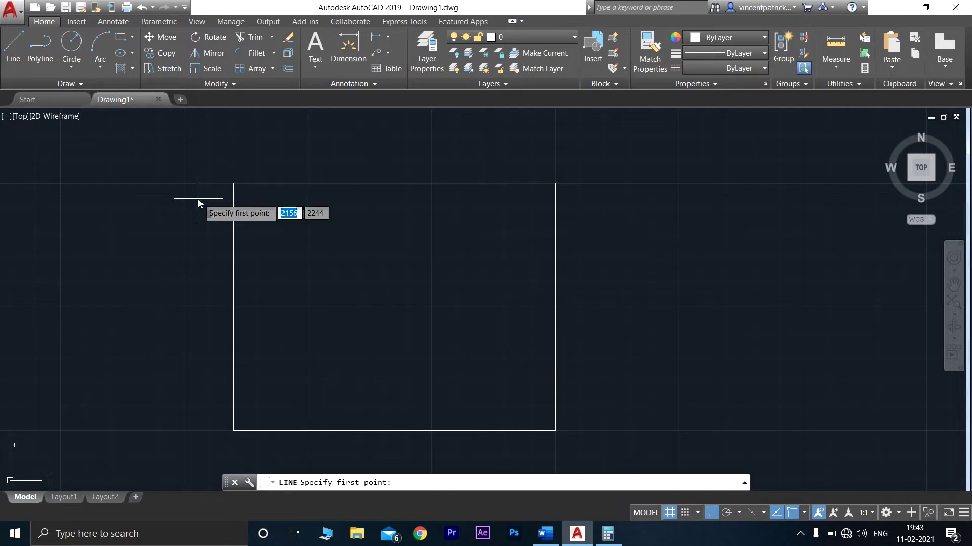
click(233, 184)
text(1)
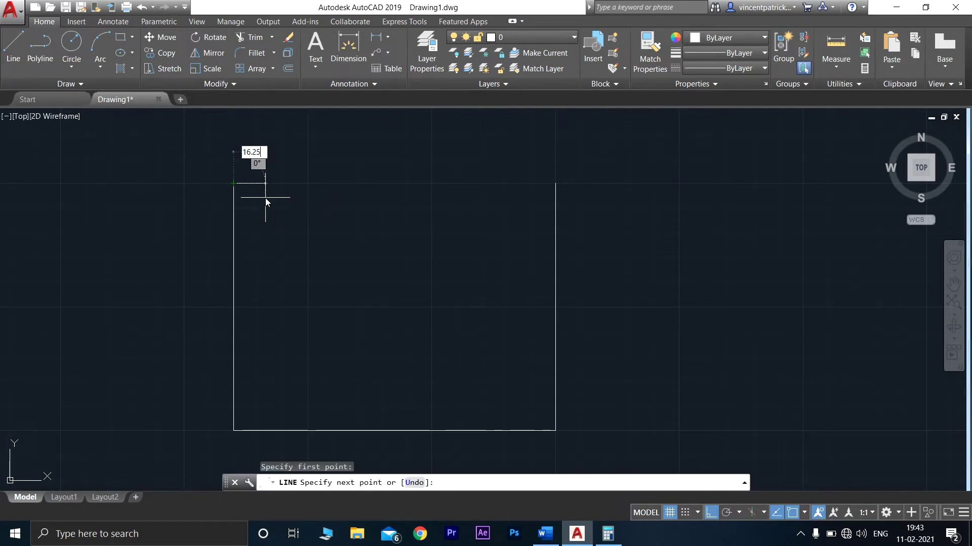
text(6.25)
key(Return)
text(16.25)
key(Return)
text(16.)
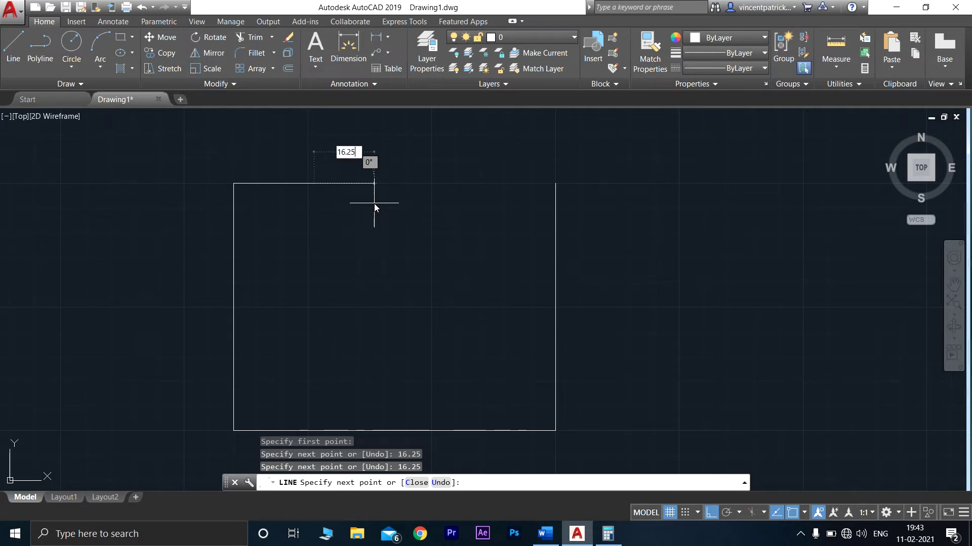
key(Return)
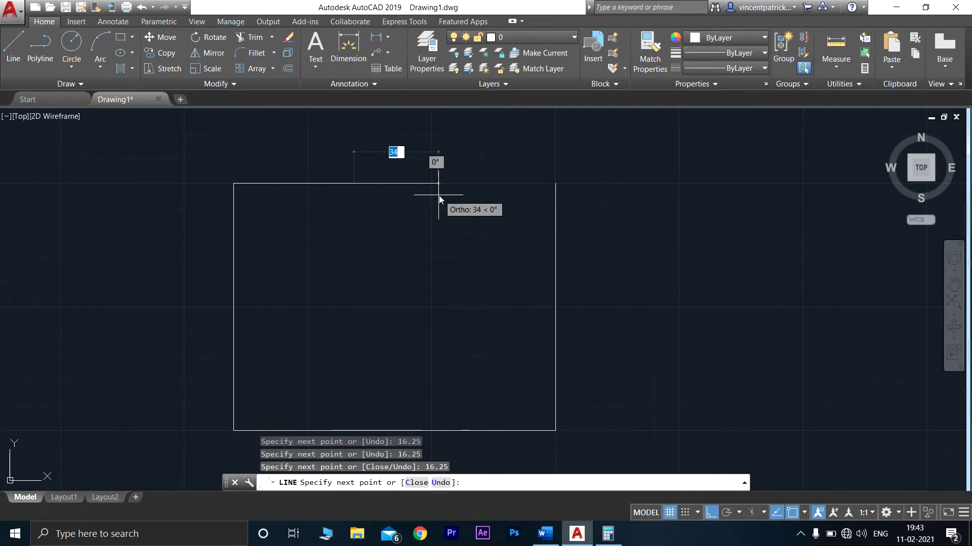
Continue the divided top edge rightward with three more 16.25 mm segments.
text(16.25)
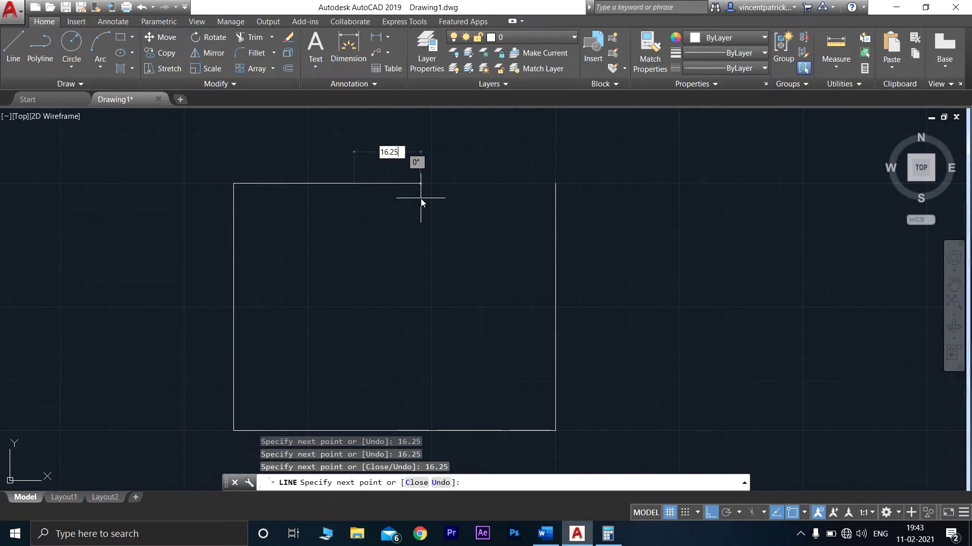
key(Return)
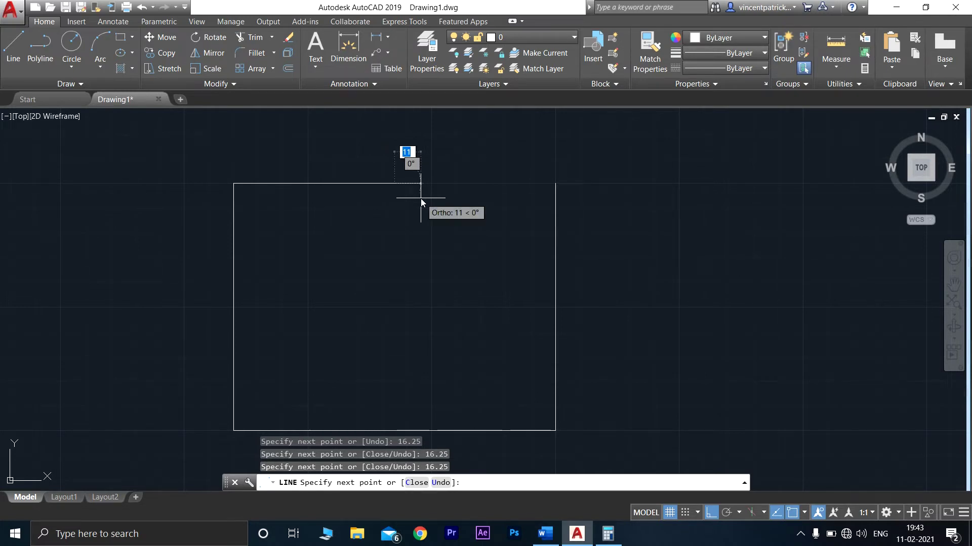
text(16.2)
key(Return)
text(16)
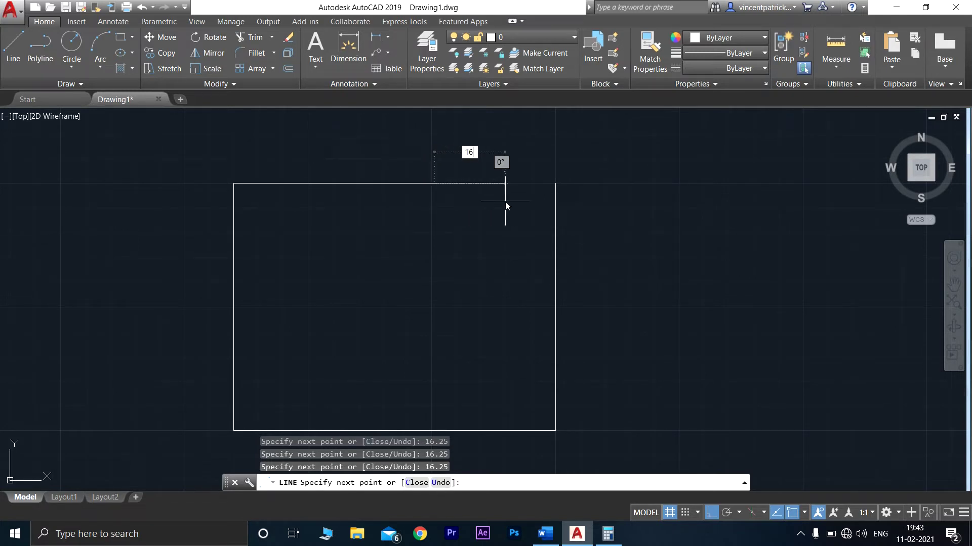
text(.25)
key(Return)
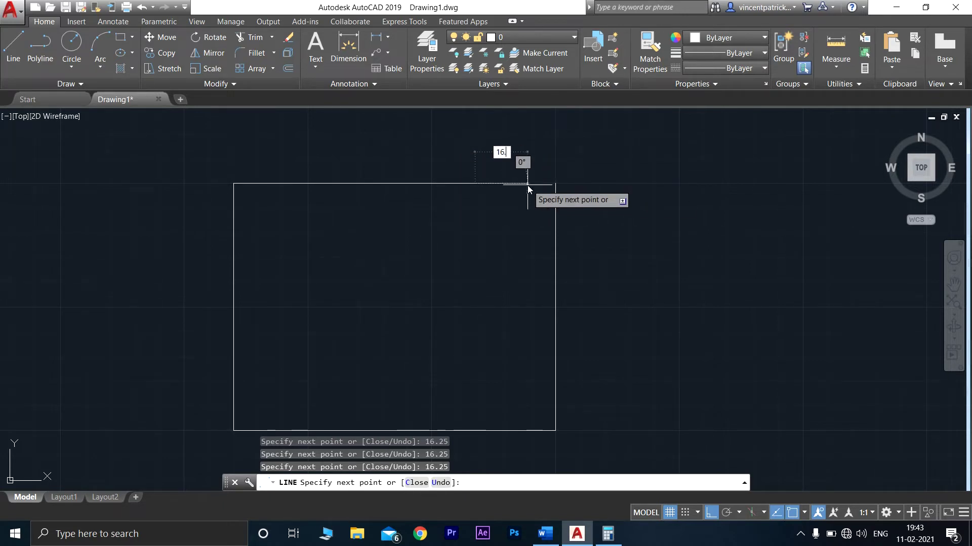
Add the seventh 16.25 mm top segment and finish the top edge at the upper end of the rectangle's right side.
key(BackSpace)
key(BackSpace)
key(BackSpace)
key(BackSpace)
key(BackSpace)
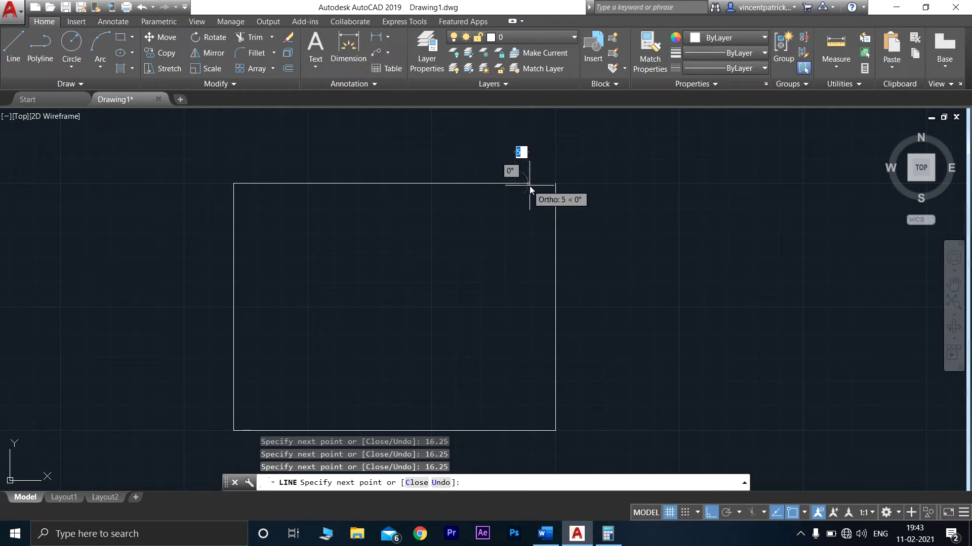
click(556, 184)
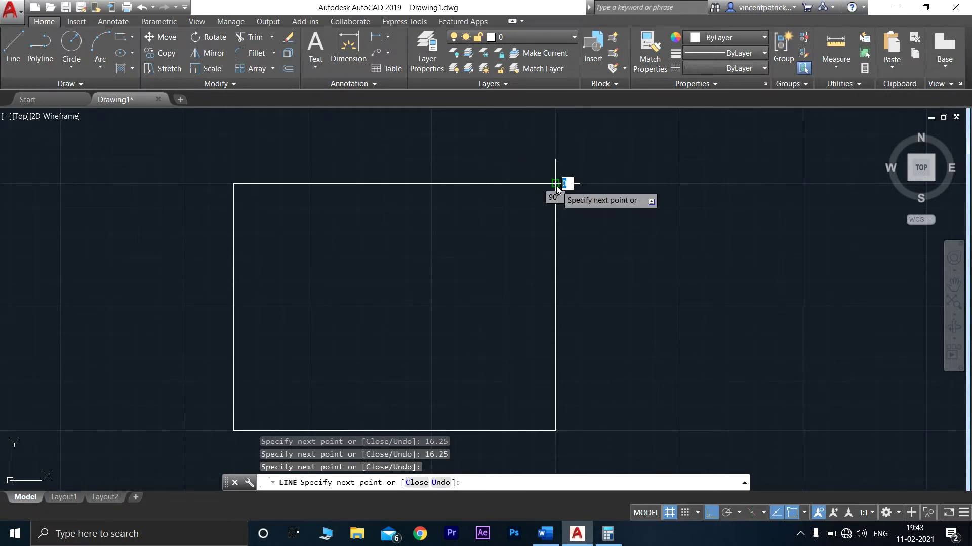
key(Return)
Draw vertical lines from the first and second division points of the top edge down to the matching base points.
click(13, 51)
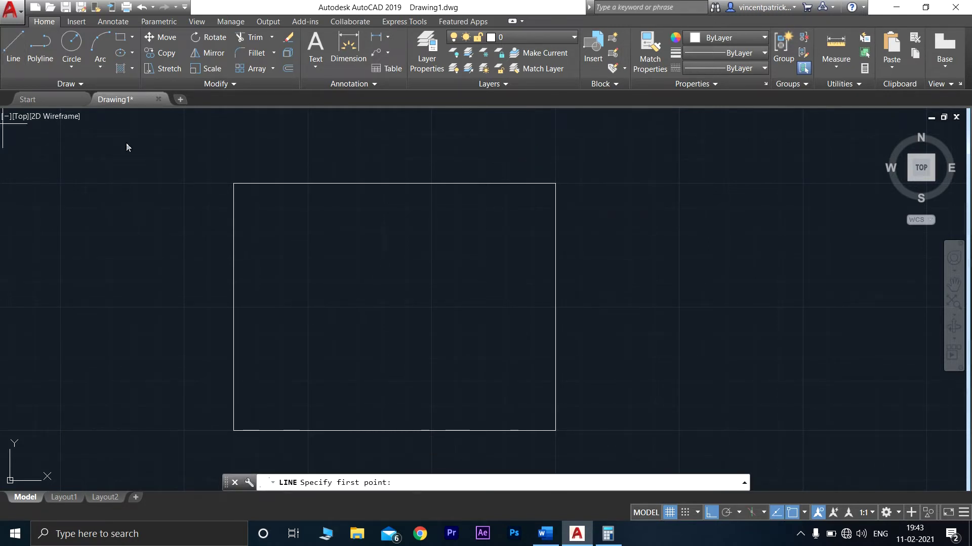
click(274, 184)
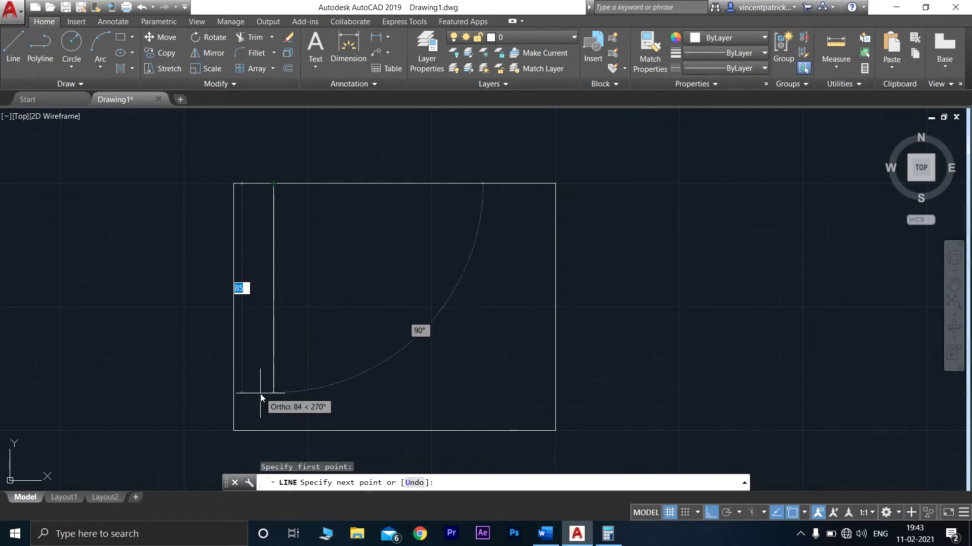
click(275, 433)
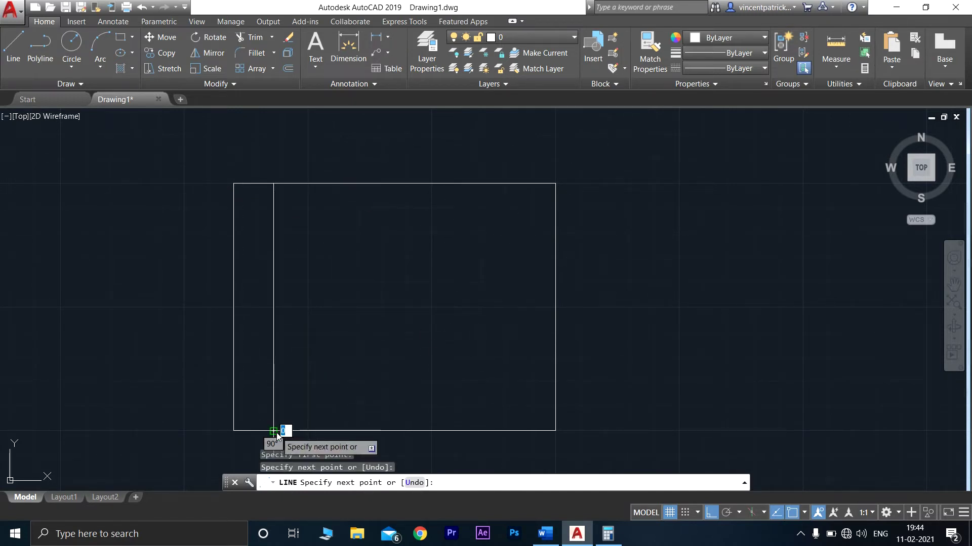
key(Return)
click(16, 49)
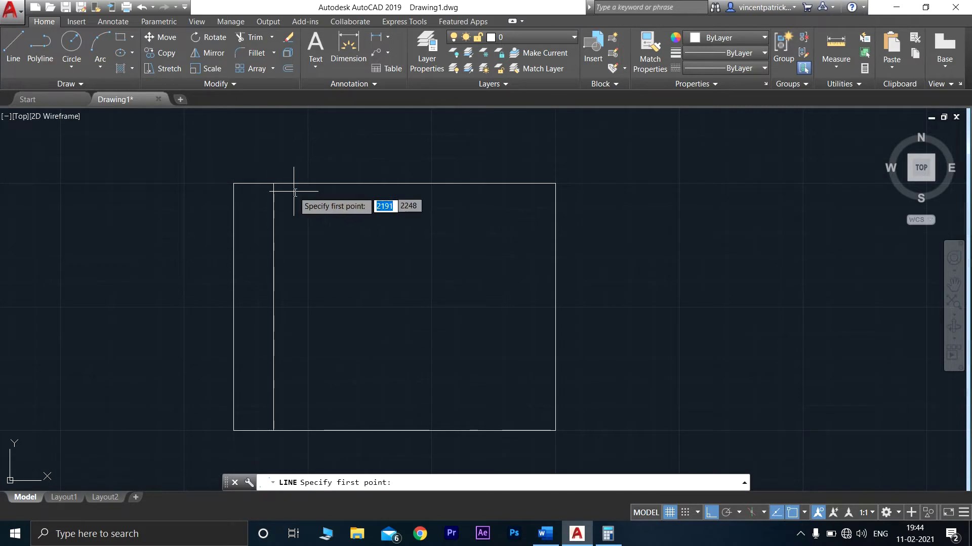
click(314, 183)
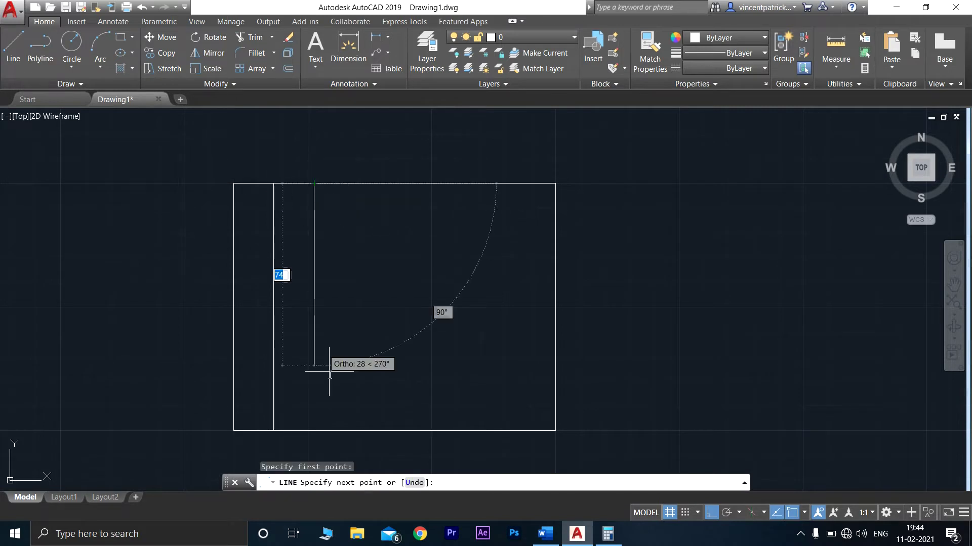
click(314, 431)
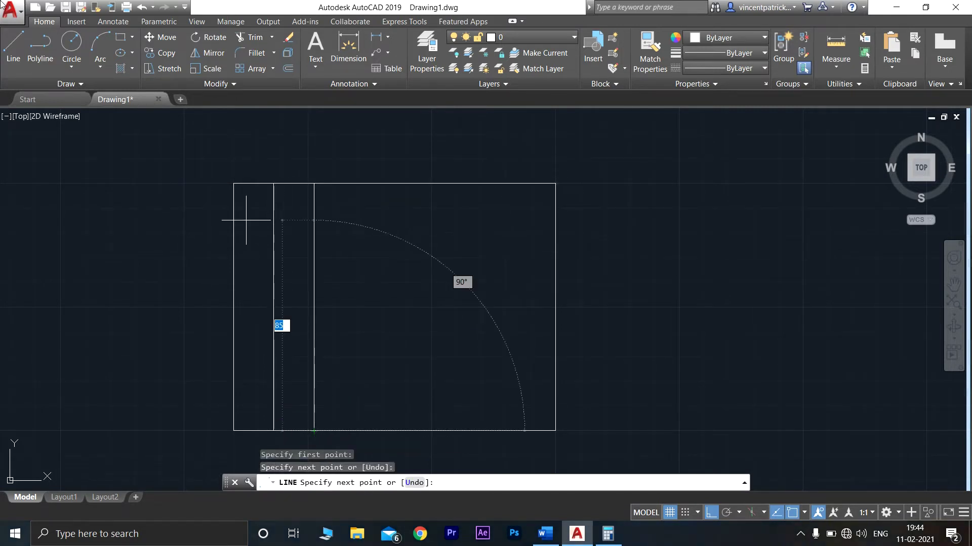
key(Escape)
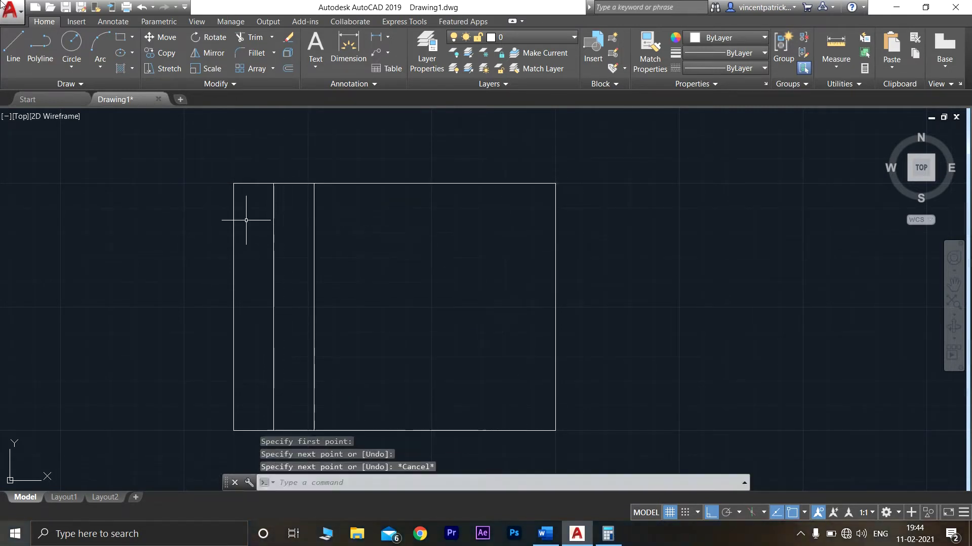
Draw vertical lines from the third and fourth division points of the top edge down to the base.
click(18, 49)
click(353, 184)
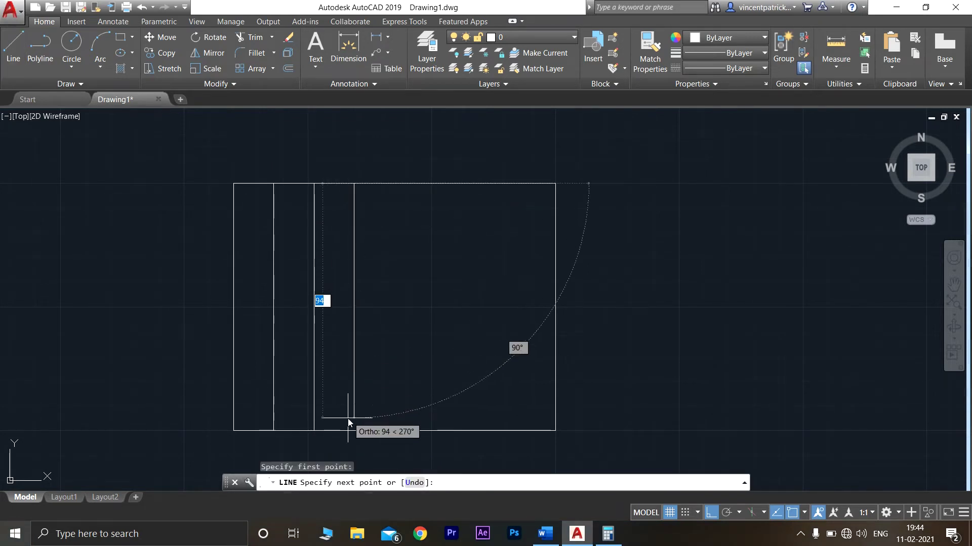
click(354, 431)
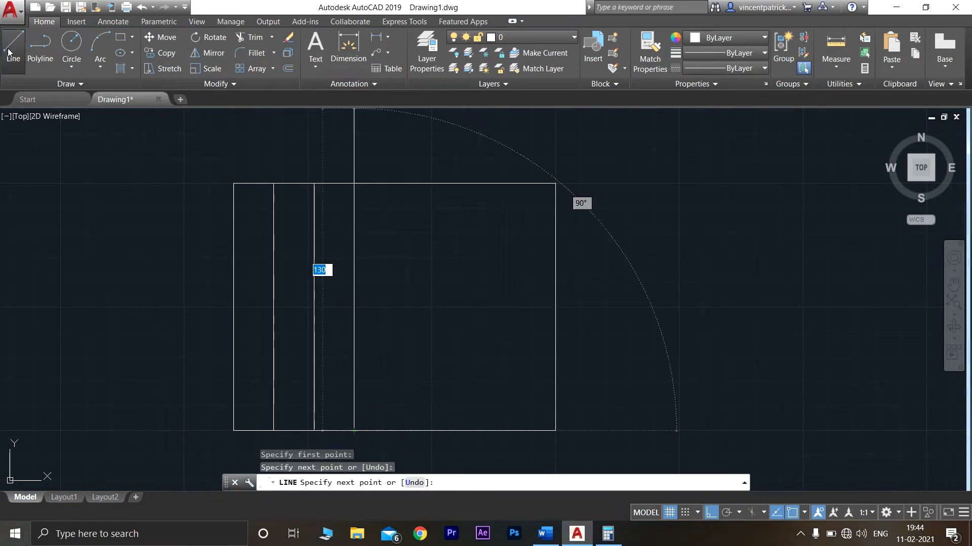
click(8, 51)
click(395, 184)
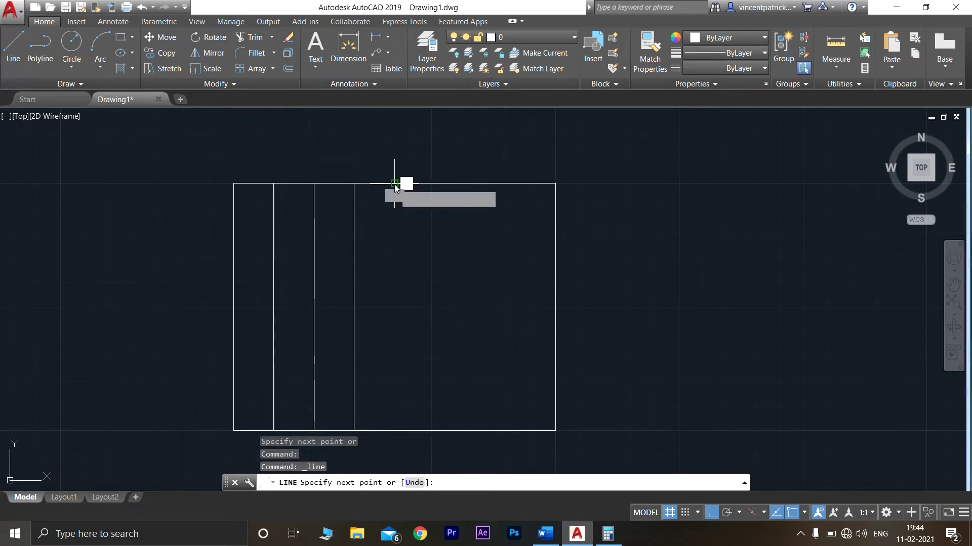
click(395, 430)
key(Escape)
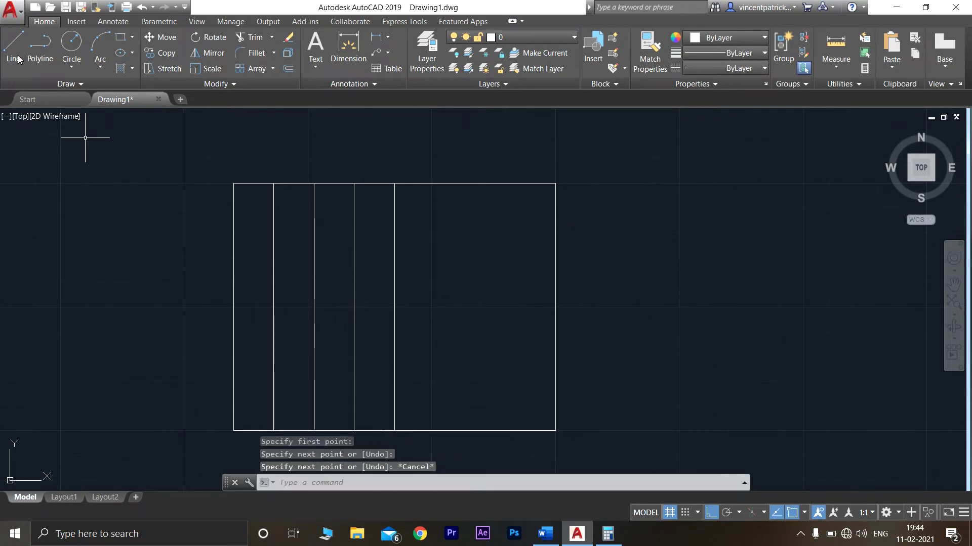
Draw vertical lines from the fifth and sixth division points of the top edge down to the base.
click(10, 38)
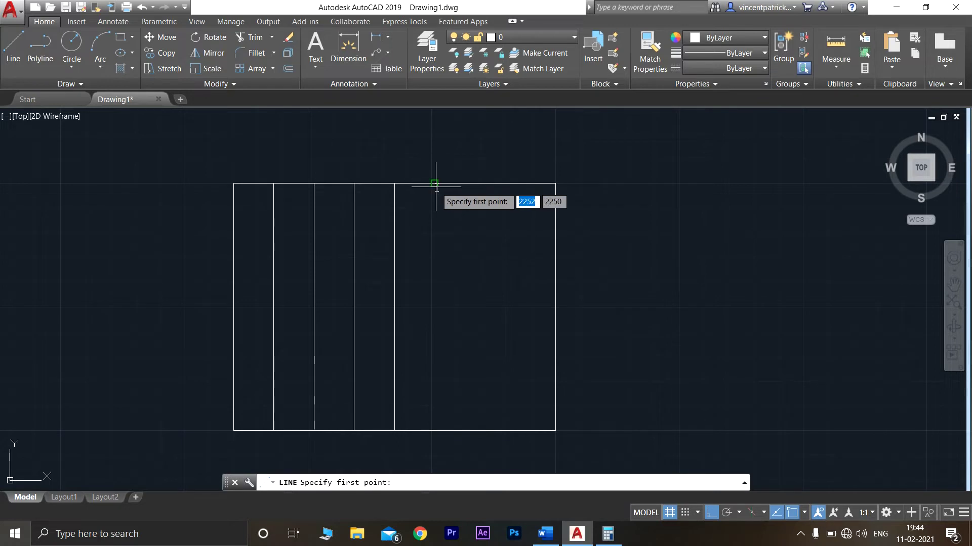
click(435, 184)
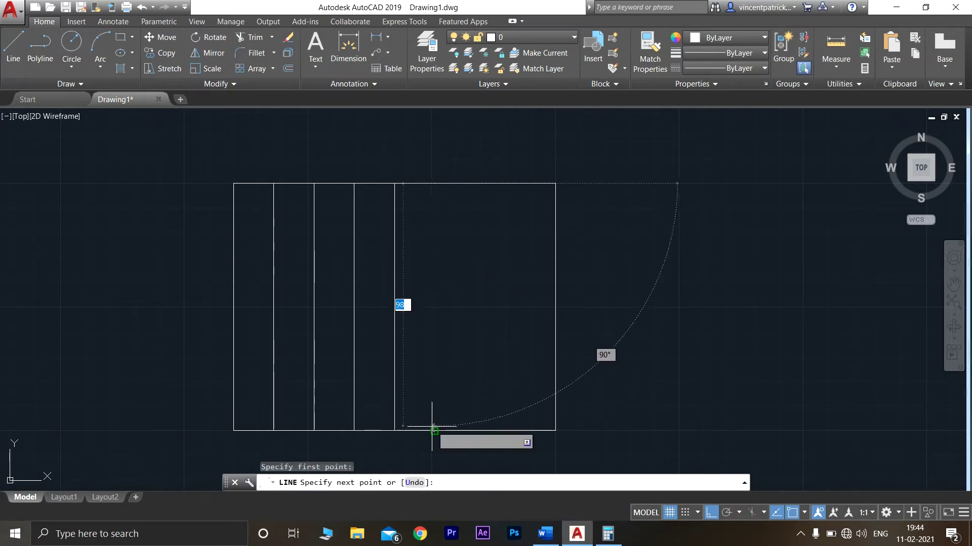
click(433, 429)
key(Escape)
click(9, 37)
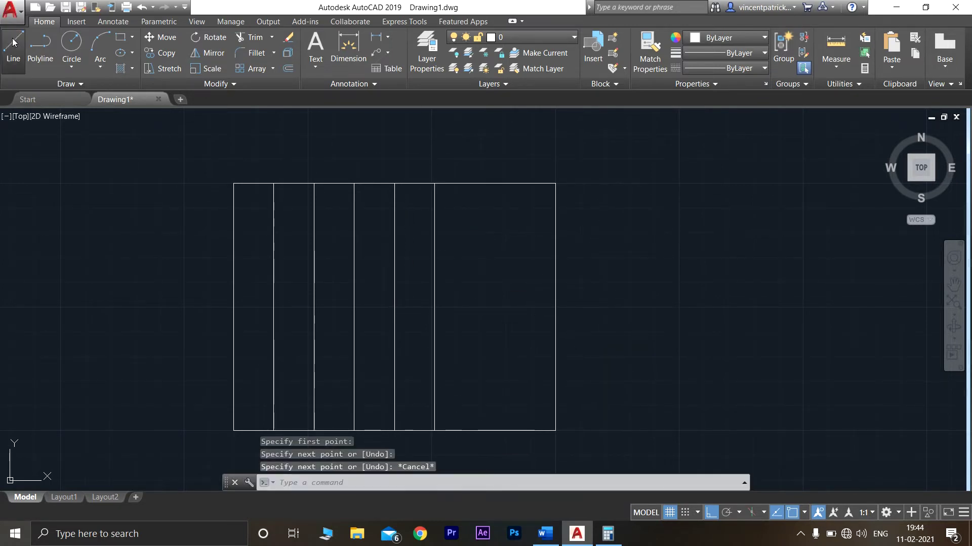
click(475, 183)
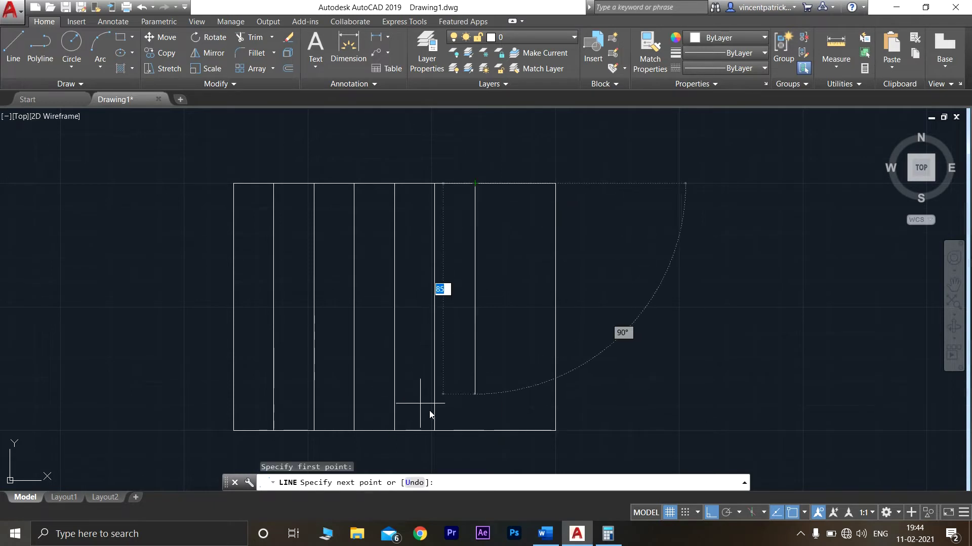
click(473, 432)
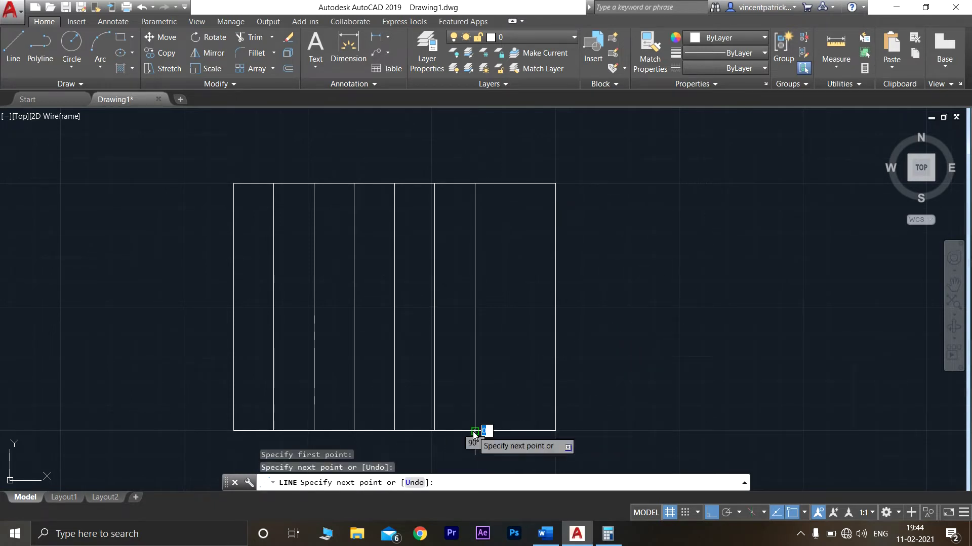
key(Escape)
Draw the last vertical line from the seventh division point of the top edge down to the base.
click(11, 40)
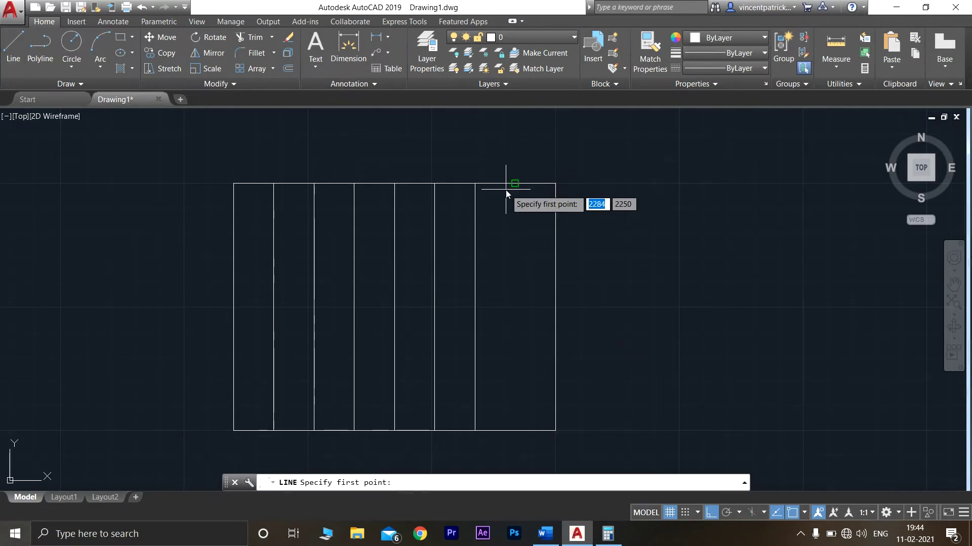
click(514, 183)
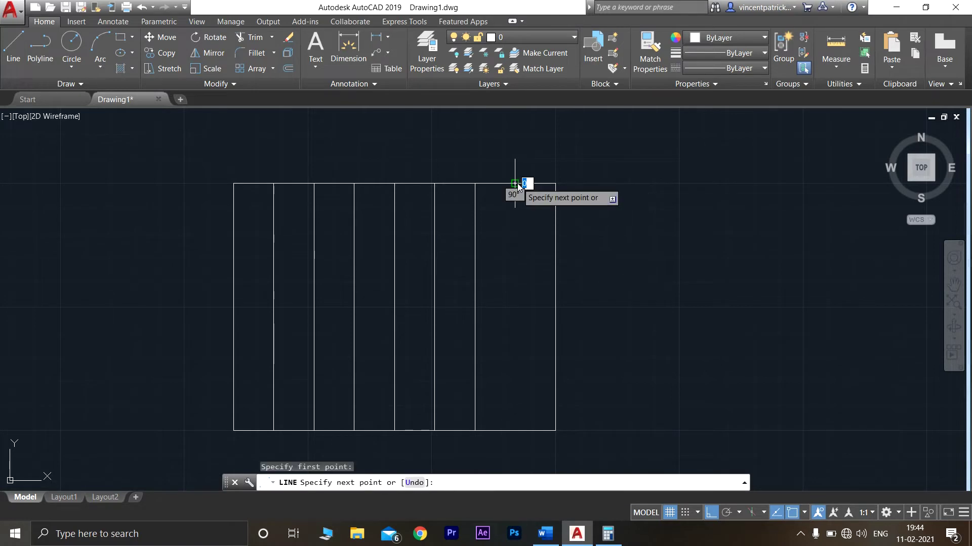
click(517, 429)
key(Escape)
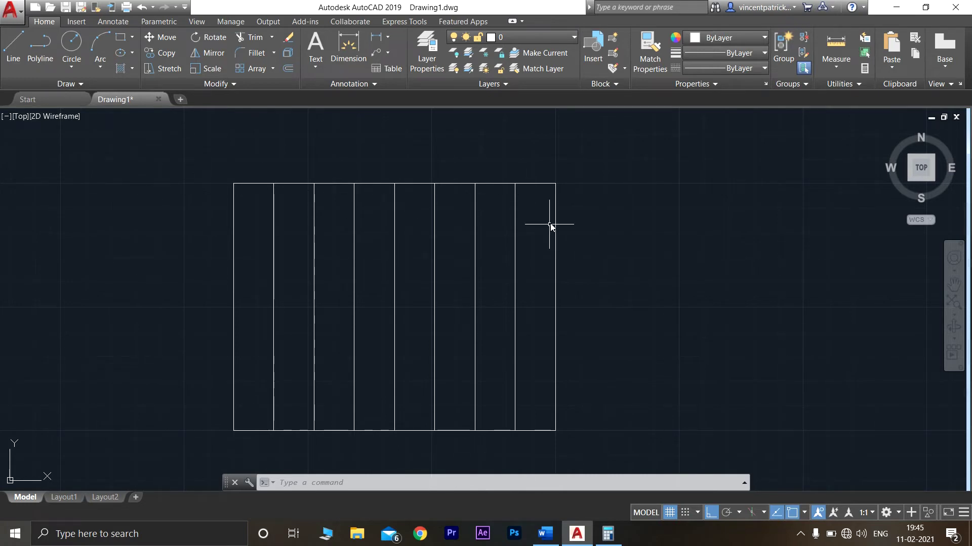
click(564, 170)
mouse_move(563, 170)
mouse_down()
mouse_move(547, 239)
mouse_move(557, 325)
mouse_up()
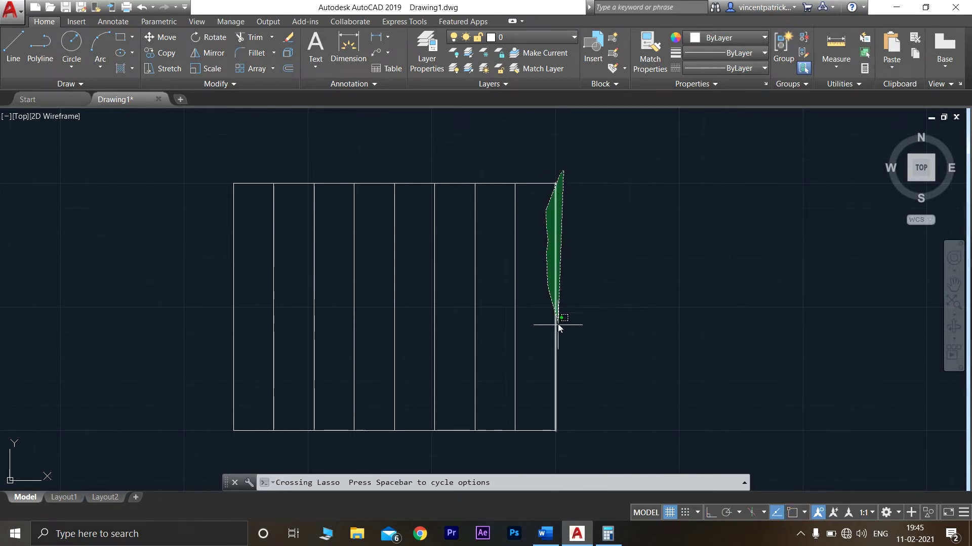
drag(562, 430, 551, 434)
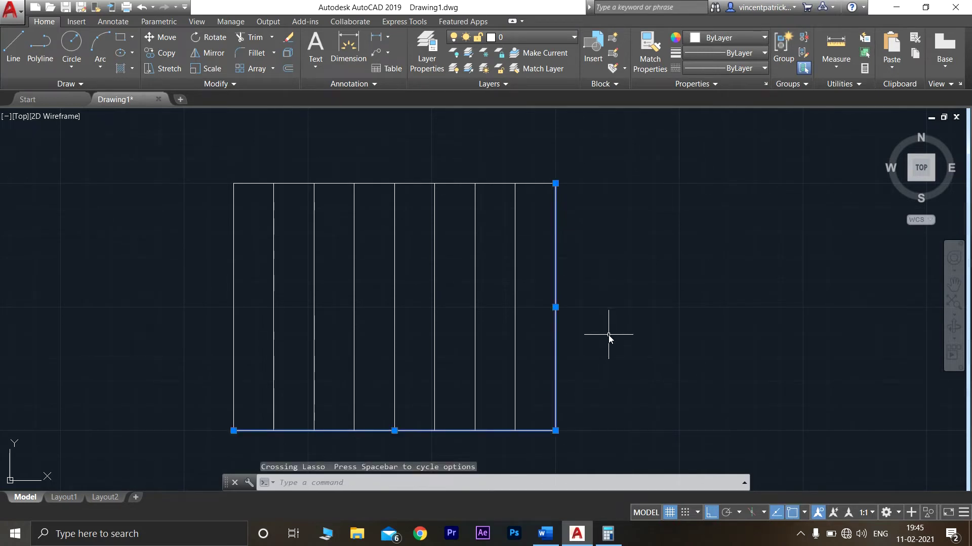
key(Escape)
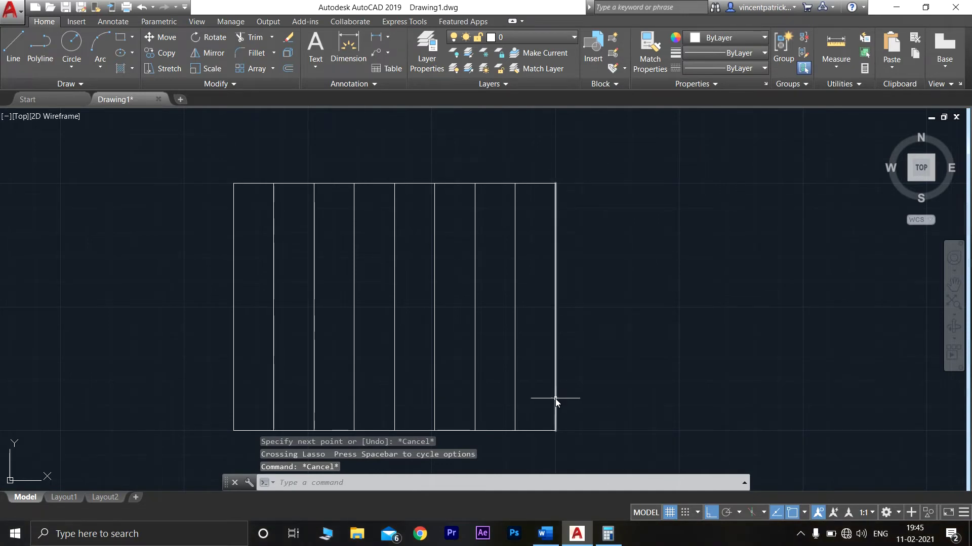
click(11, 60)
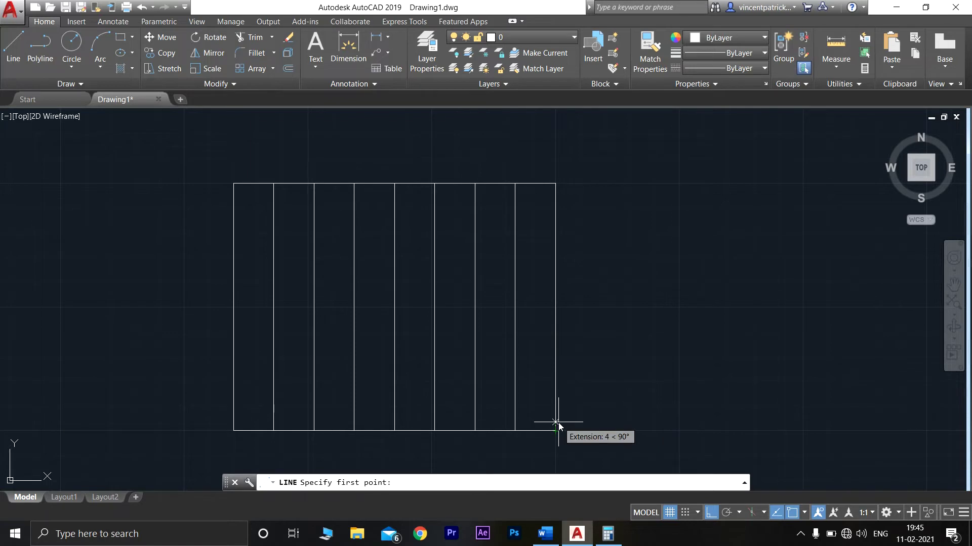
key(Escape)
key(Escape)
Replace the rectangle's right side with four consecutive 25 mm line segments running upward from the base's right end.
click(556, 399)
key(Delete)
text(l)
key(Return)
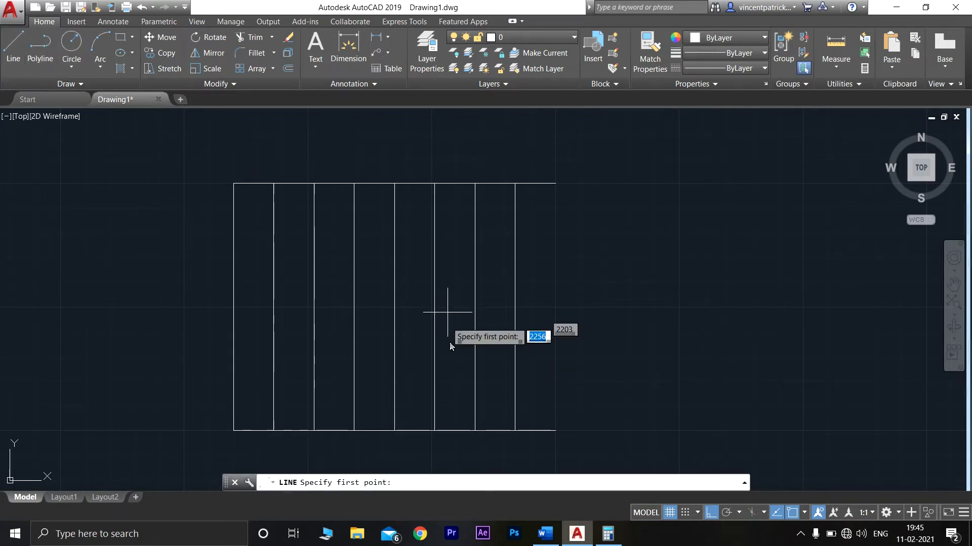
click(556, 431)
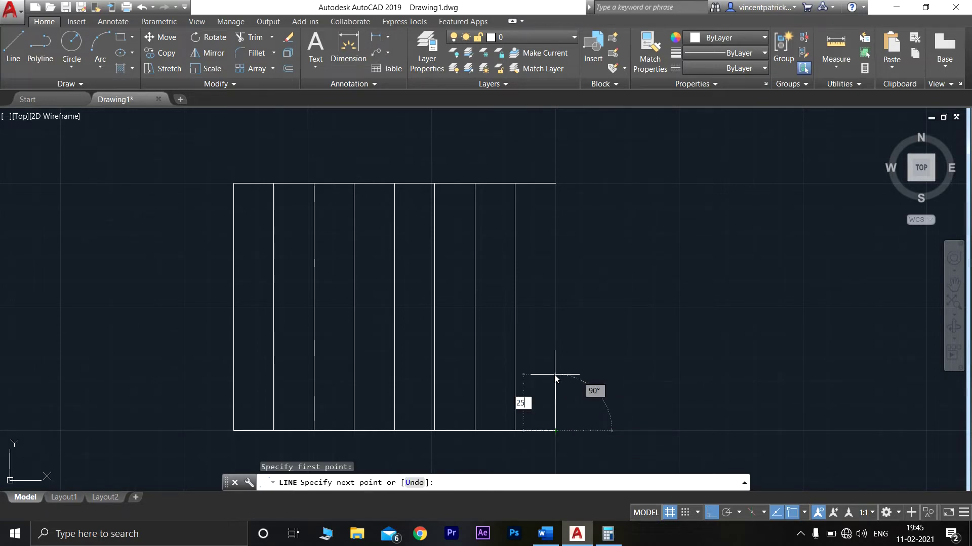
key(Return)
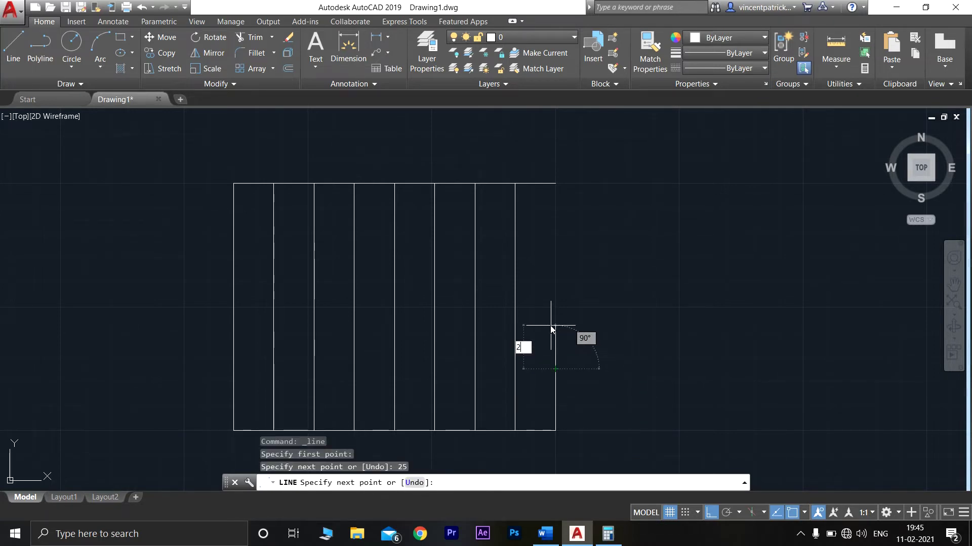
text(25)
key(Return)
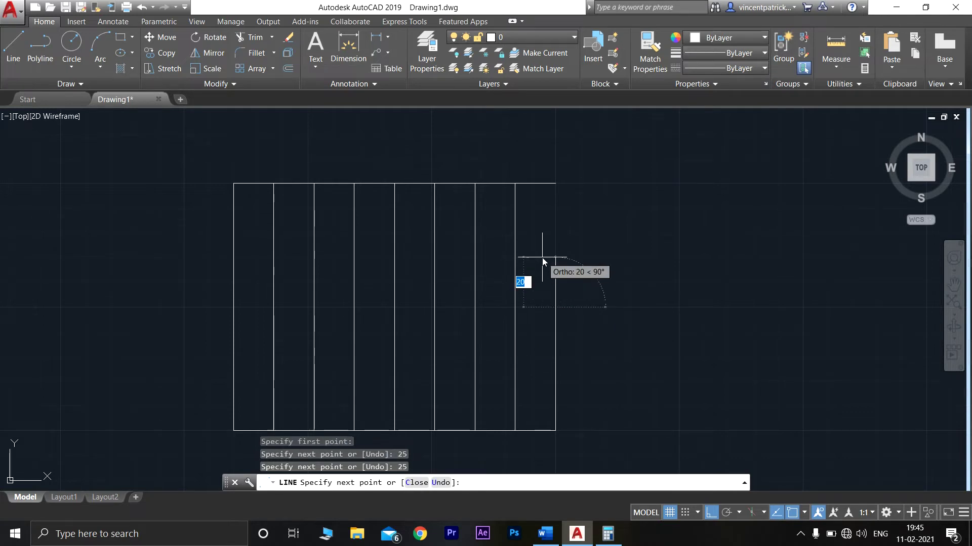
key(Return)
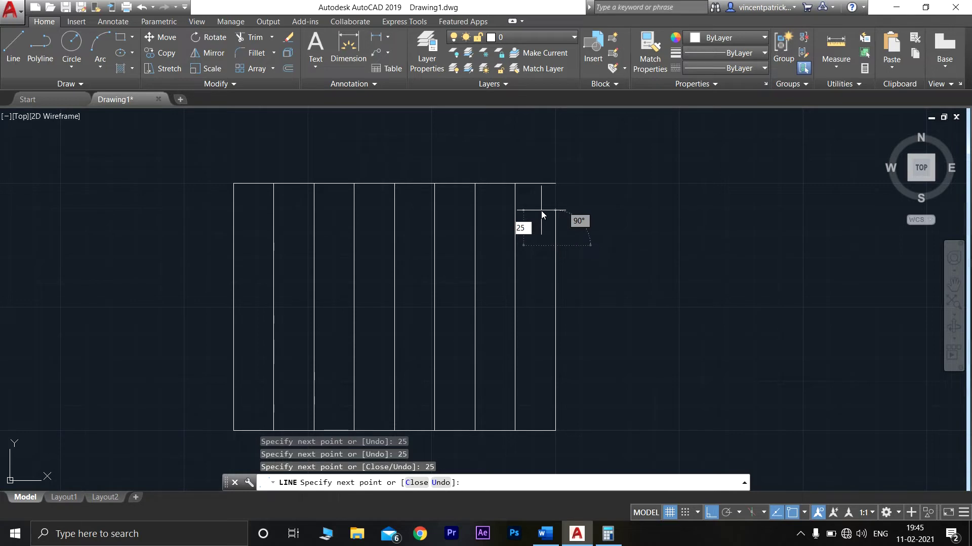
text(25)
key(Return)
key(Escape)
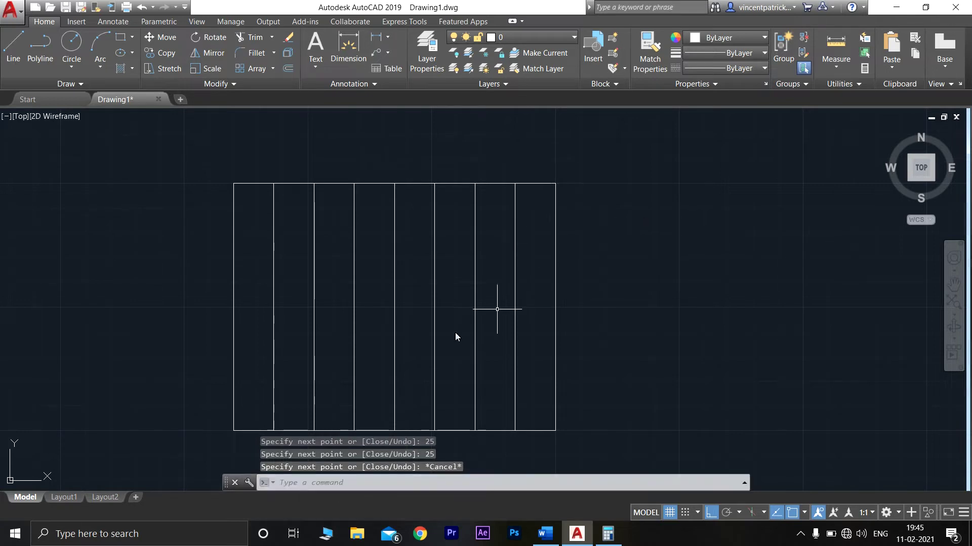
Replace the rectangle's left side with four consecutive 25 mm line segments running downward from the top edge's left end.
click(233, 364)
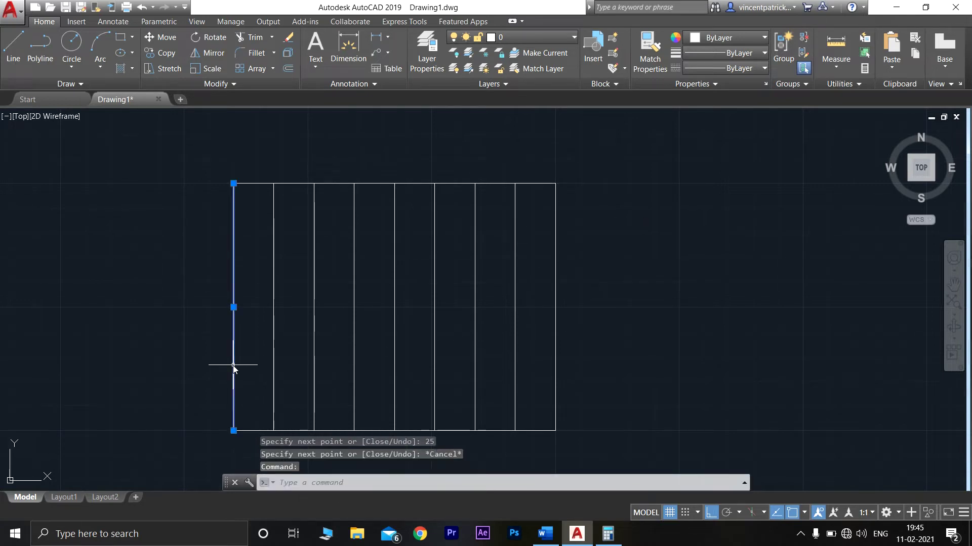
key(Delete)
click(14, 48)
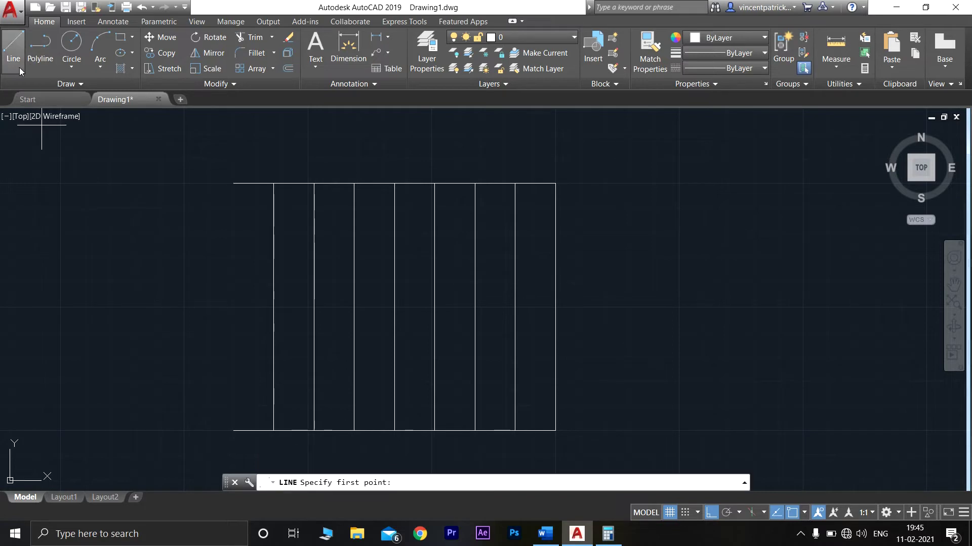
click(233, 183)
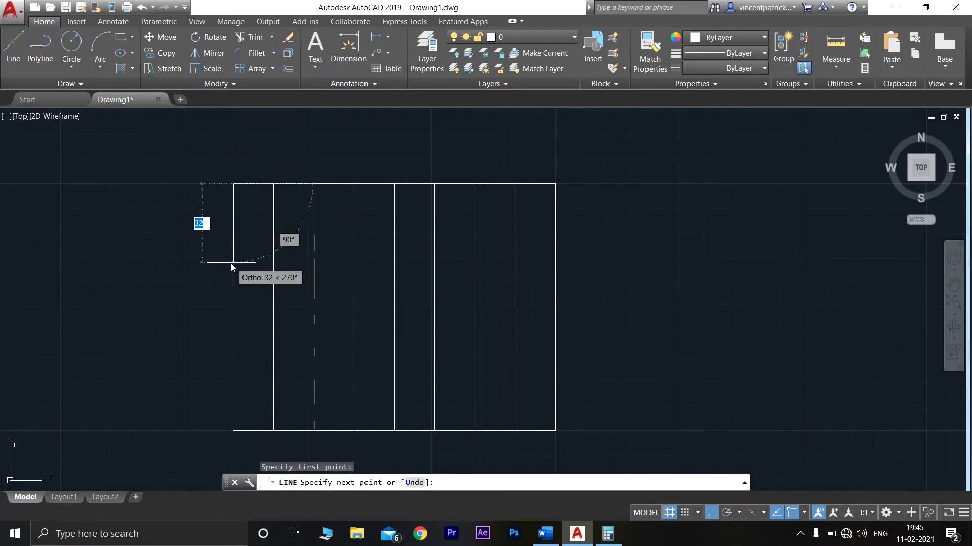
text(25)
key(Return)
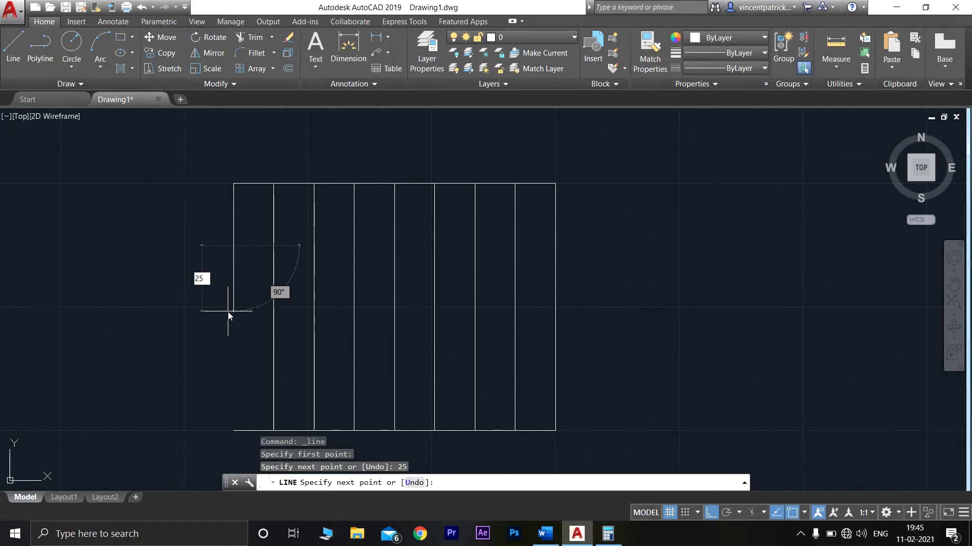
text(25)
key(Return)
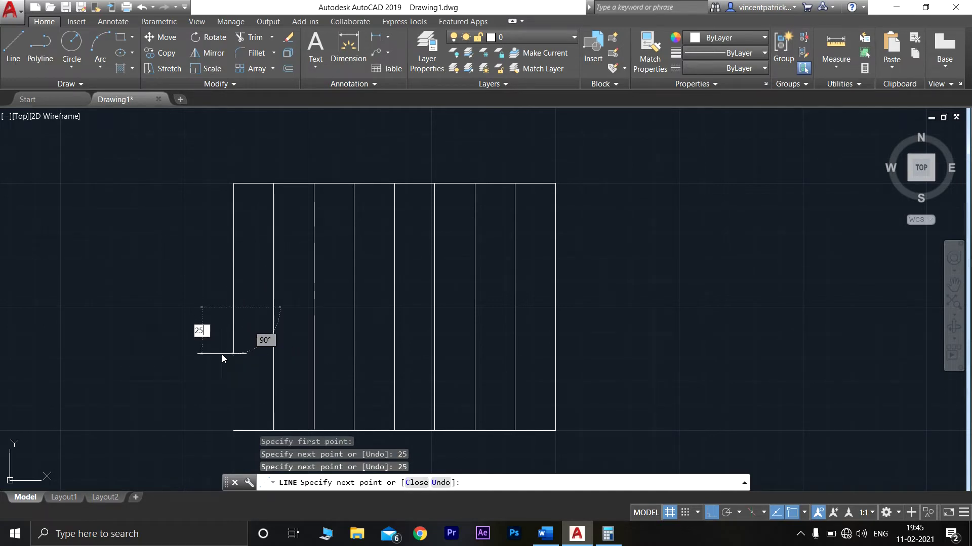
text(25)
key(Return)
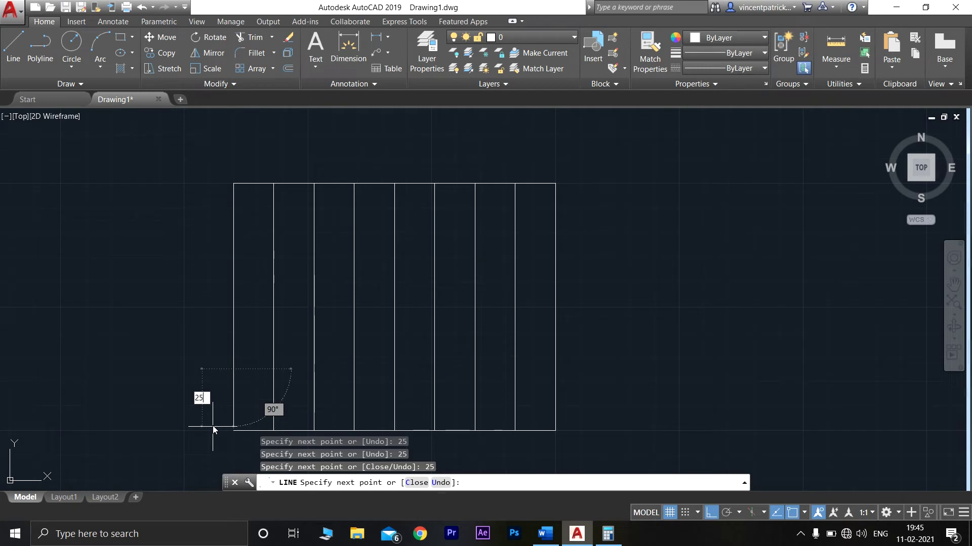
key(Escape)
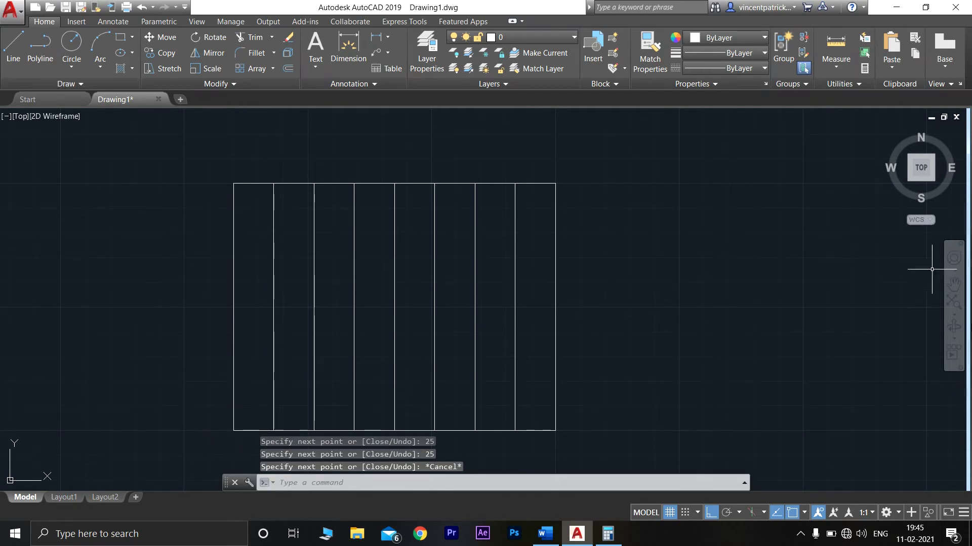
With ortho off, draw a line from the top edge's midpoint to the uppermost division point on the rectangle's left side.
click(13, 56)
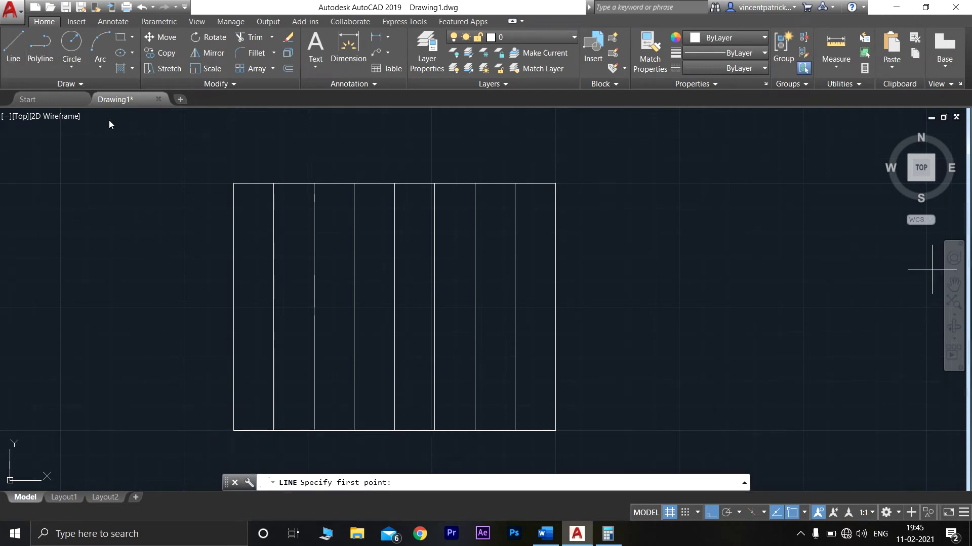
click(394, 183)
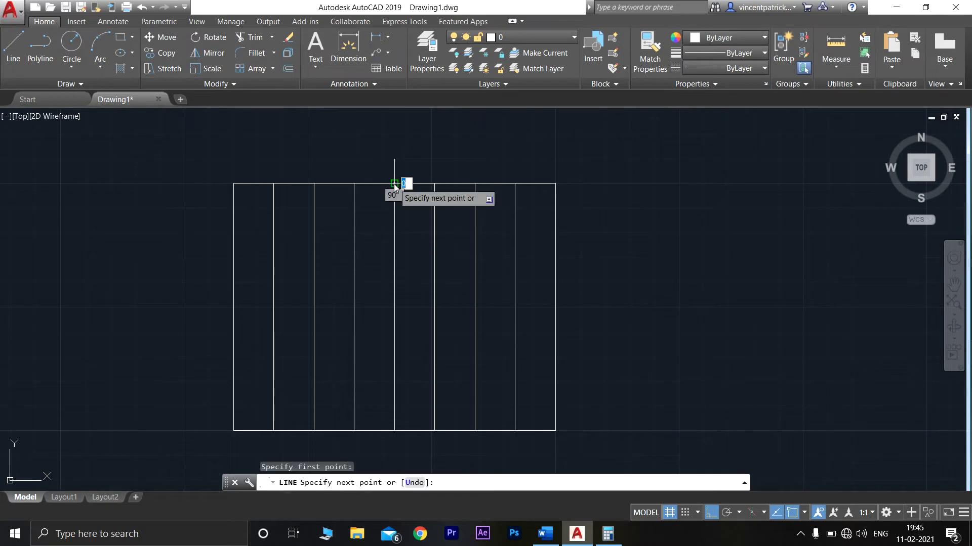
key(F8)
click(234, 247)
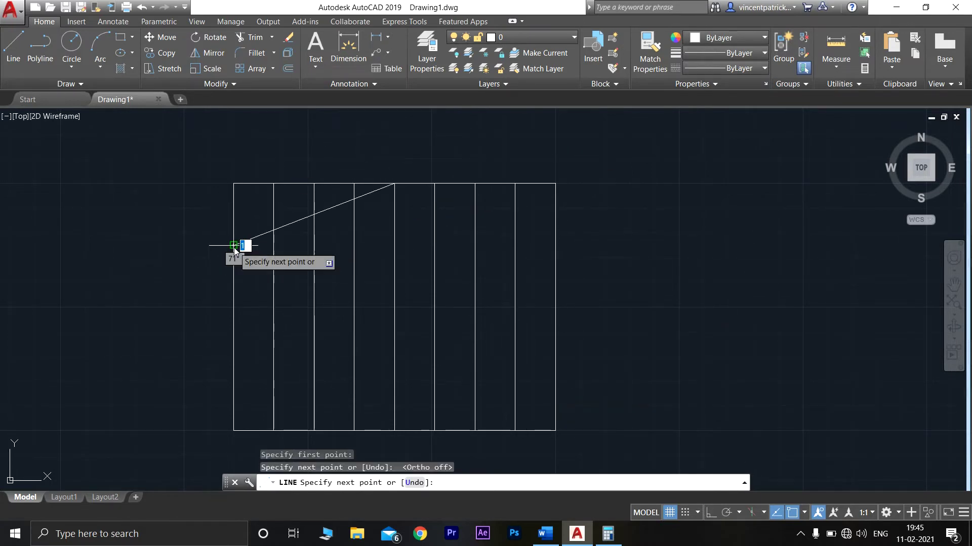
key(Return)
Draw a line from the top edge's midpoint to the uppermost division point on the rectangle's right side.
click(14, 47)
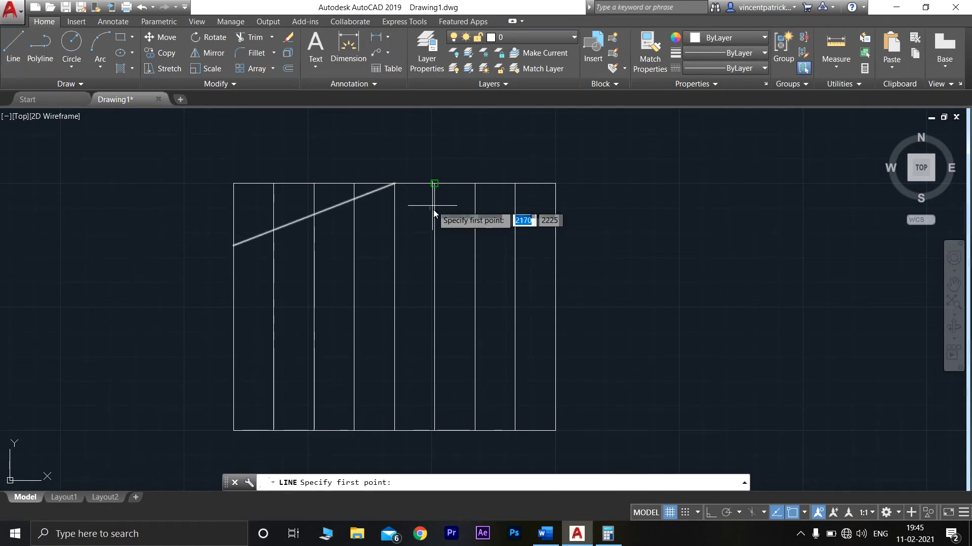
click(395, 185)
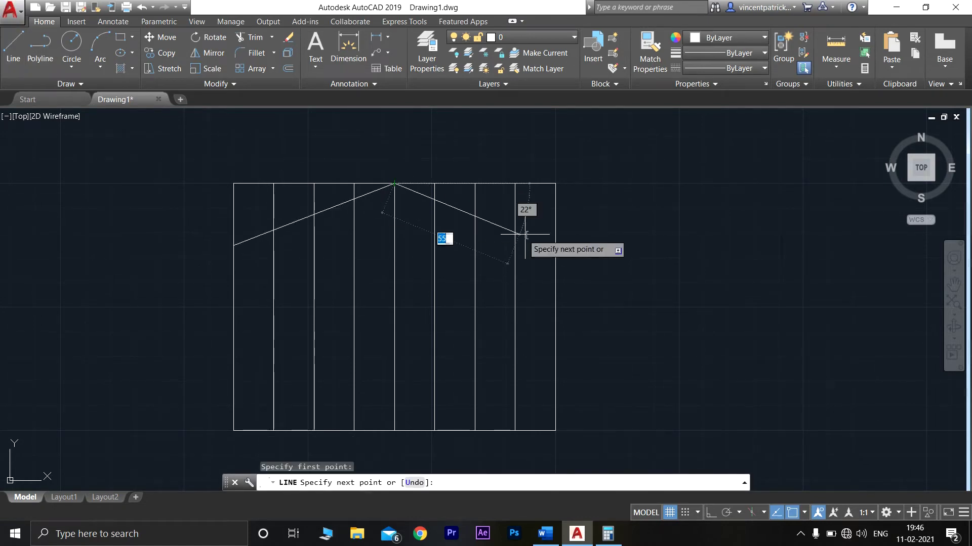
click(555, 246)
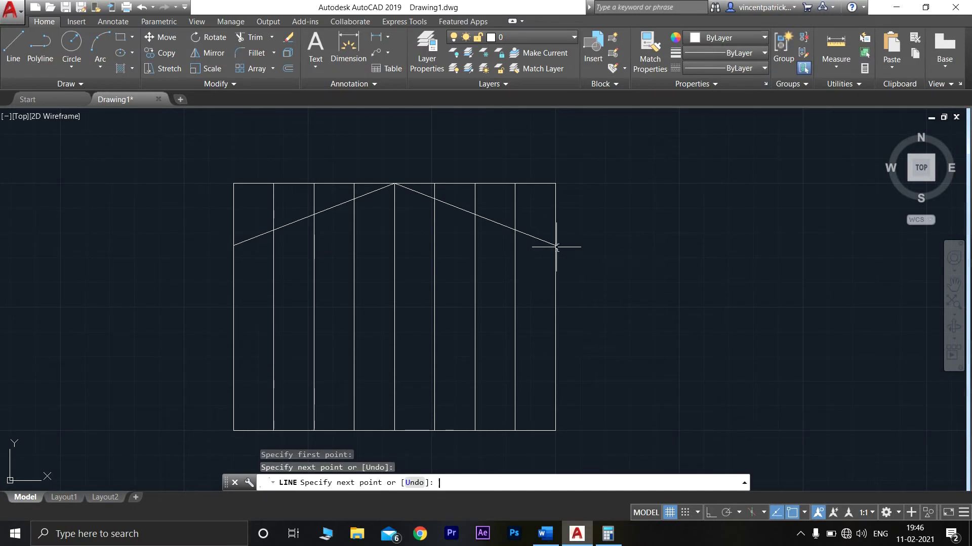
Draw lines from the top edge's midpoint to the second and third division points down the rectangle's left side.
key(Return)
click(21, 41)
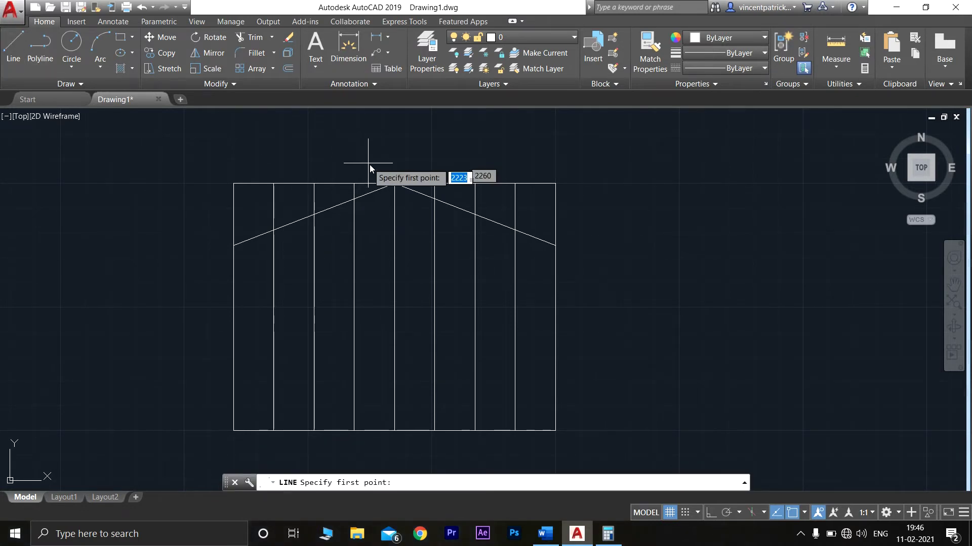
click(394, 185)
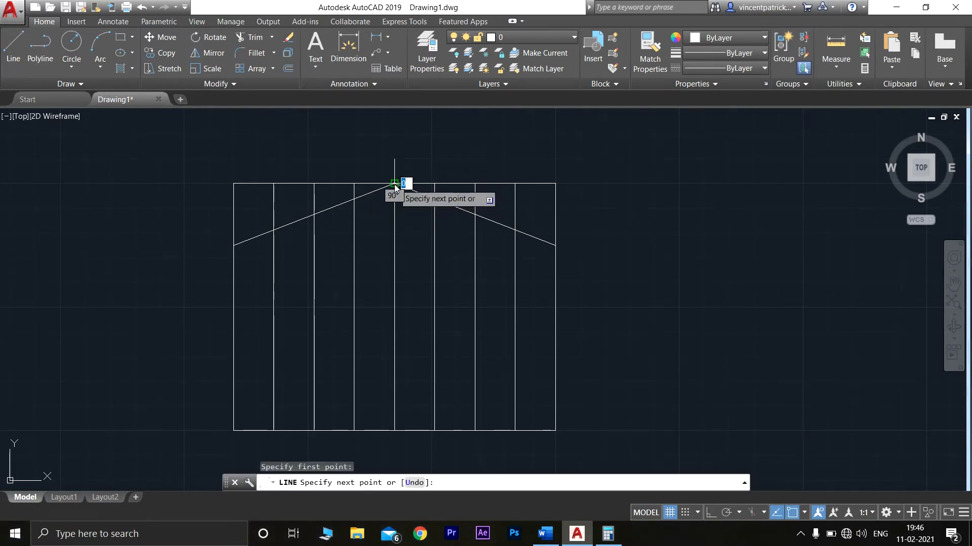
click(236, 308)
key(Return)
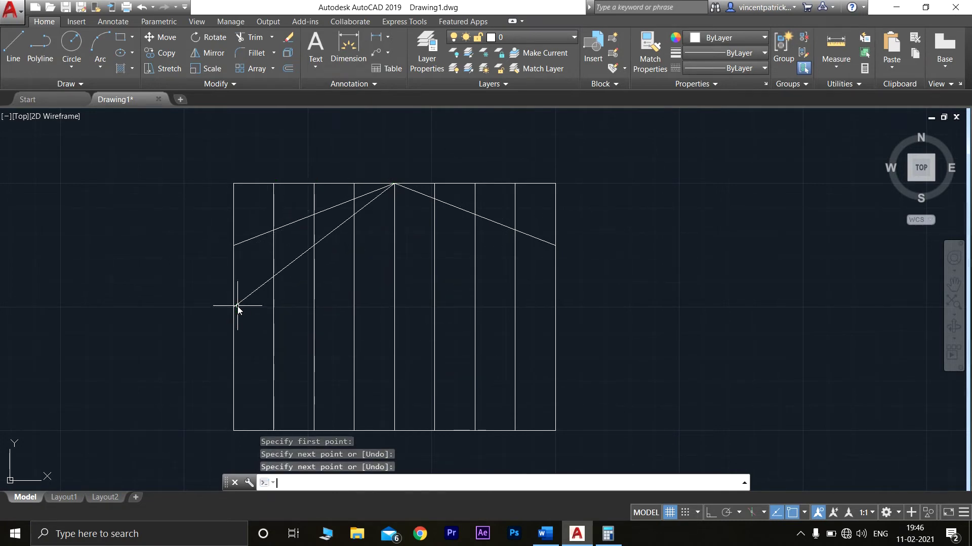
click(13, 44)
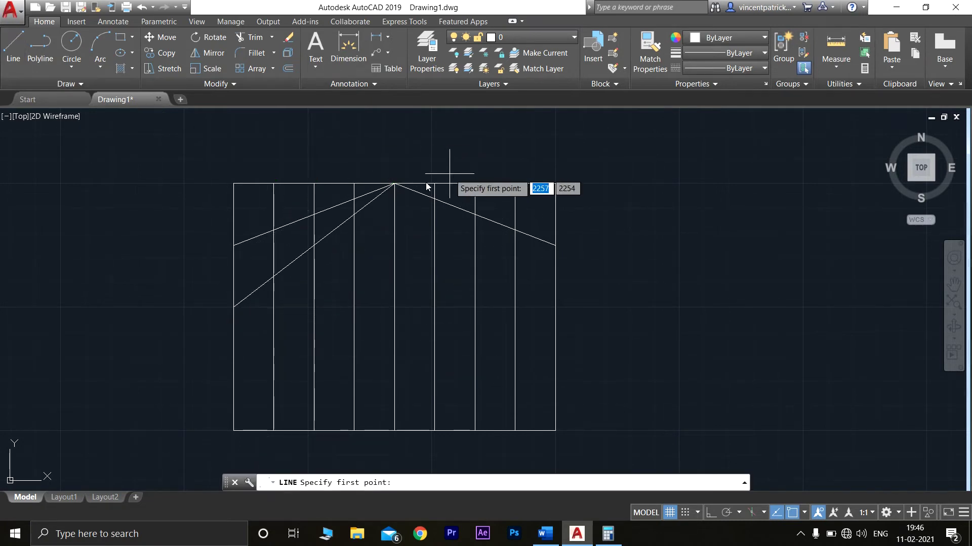
click(394, 184)
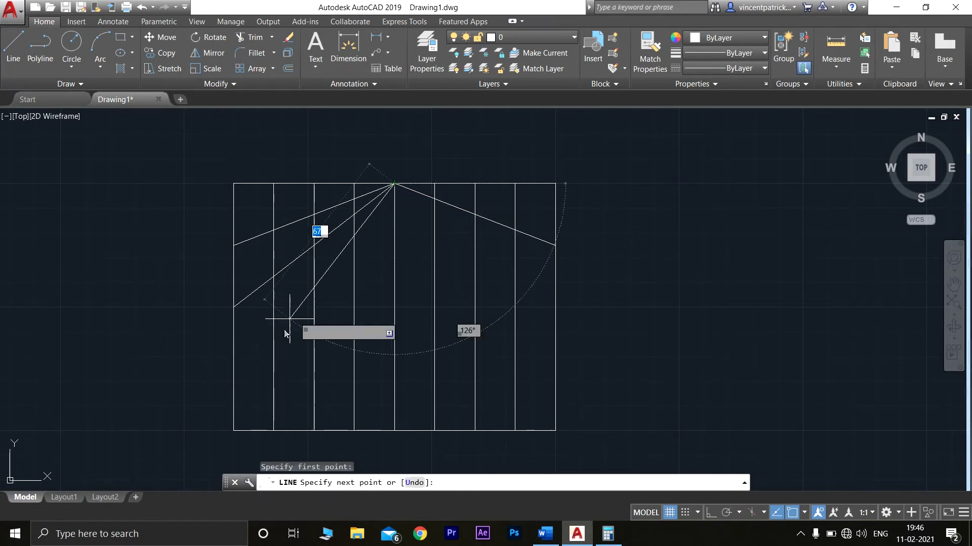
click(234, 371)
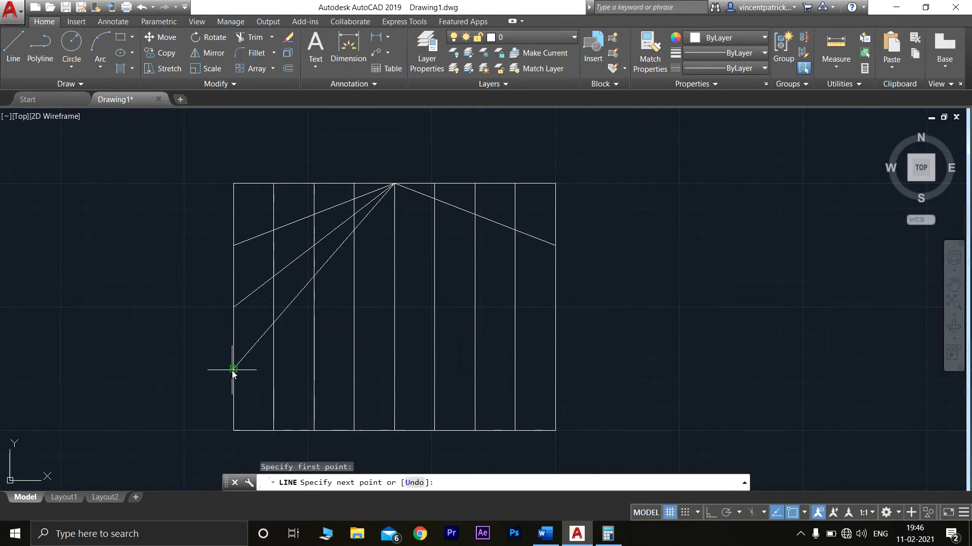
key(Return)
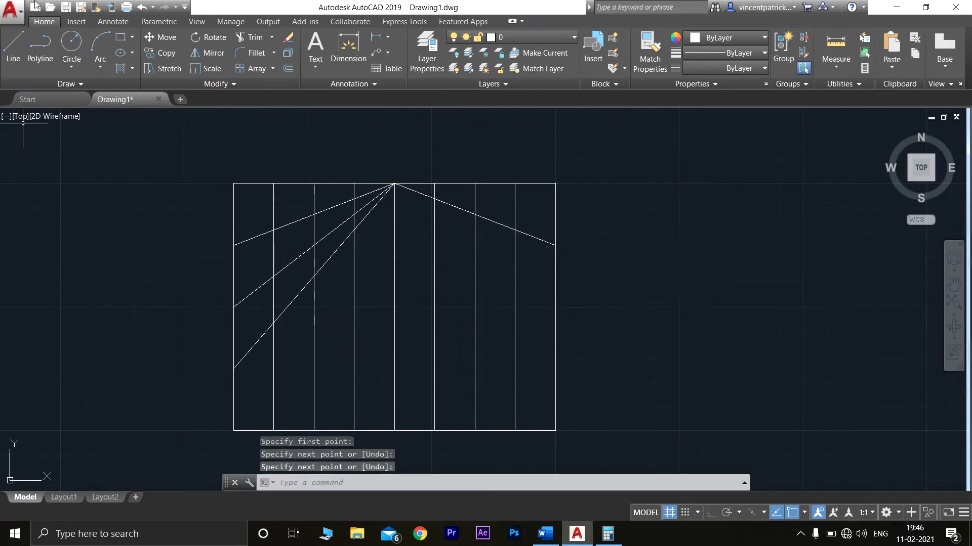
Draw a line from the top edge's midpoint to the rectangle's lower-left corner.
click(13, 45)
click(393, 185)
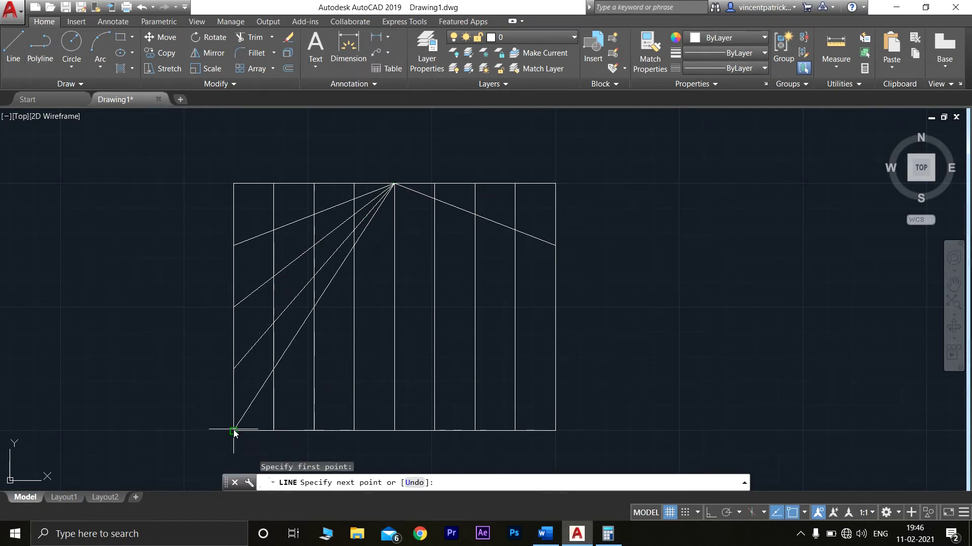
click(234, 430)
key(Return)
Draw lines from the top edge's midpoint to the second and third division points down the rectangle's right side.
click(7, 59)
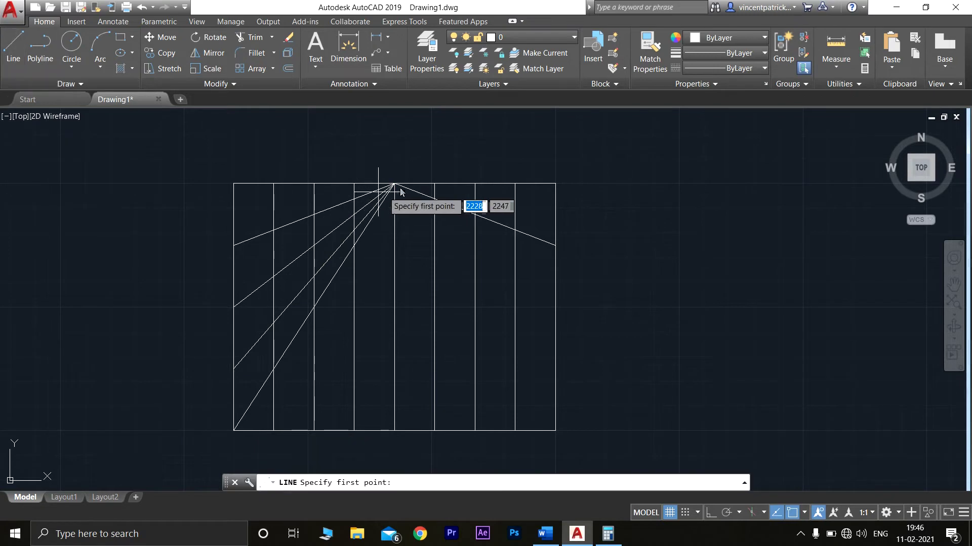
click(394, 184)
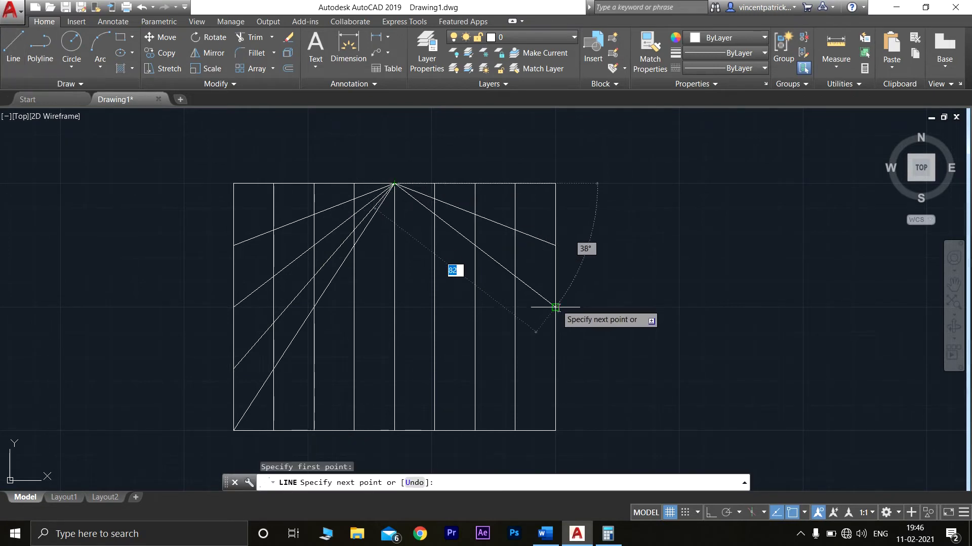
click(555, 307)
key(Return)
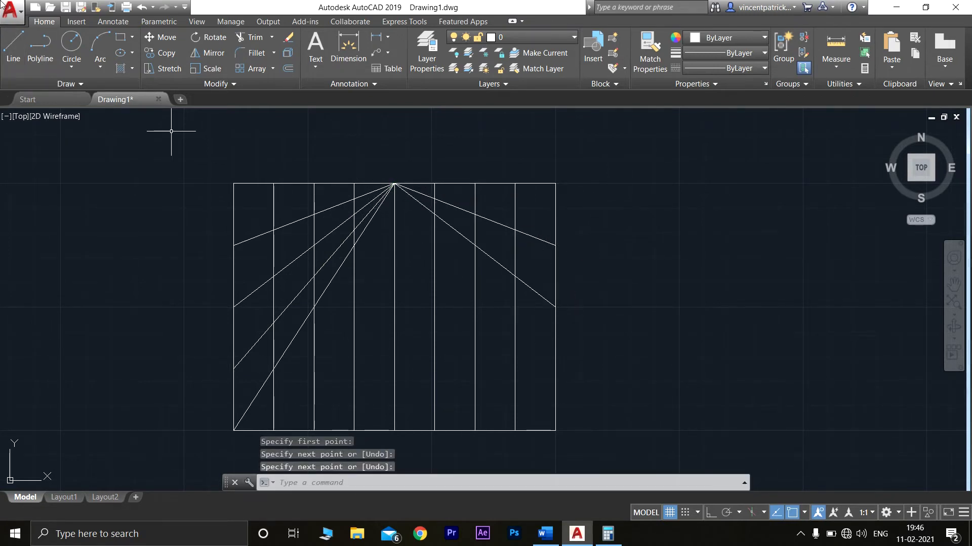
key(Return)
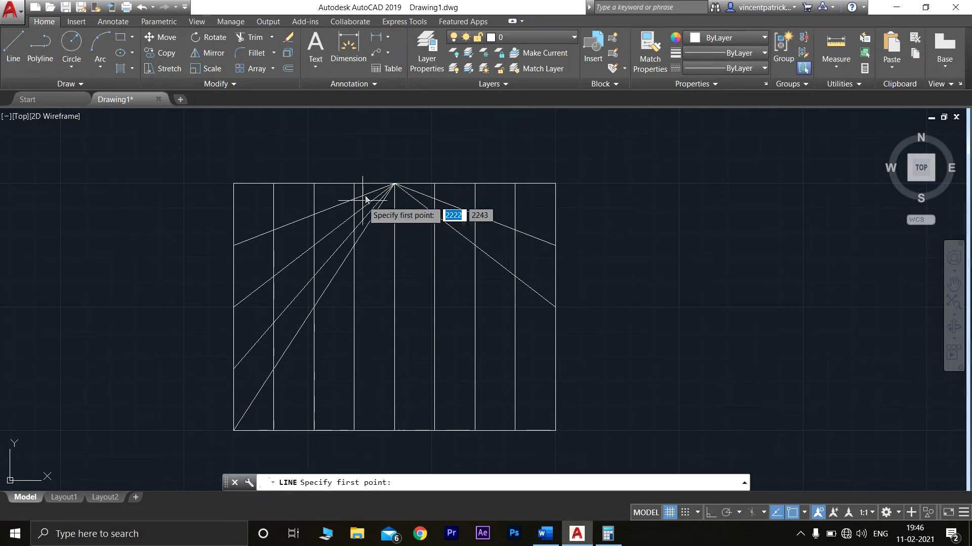
click(394, 184)
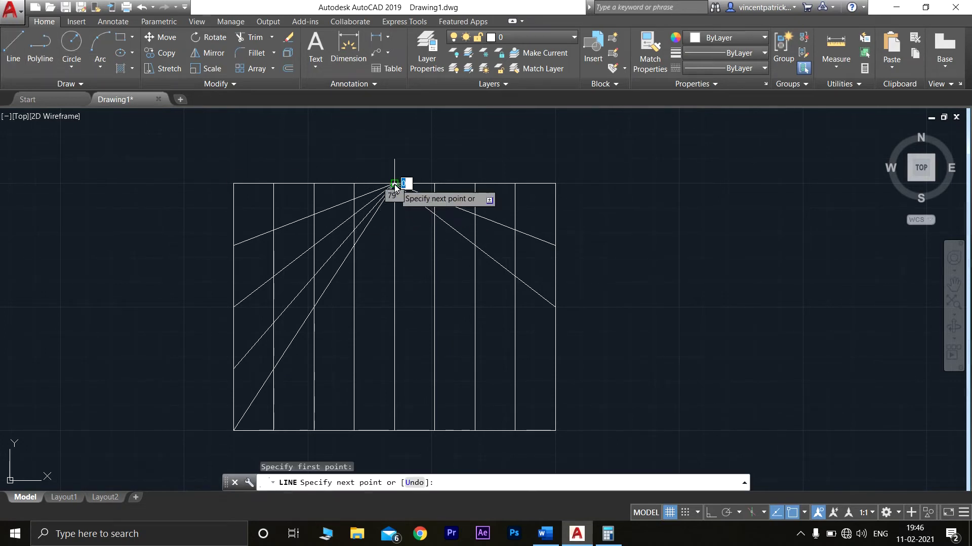
click(555, 369)
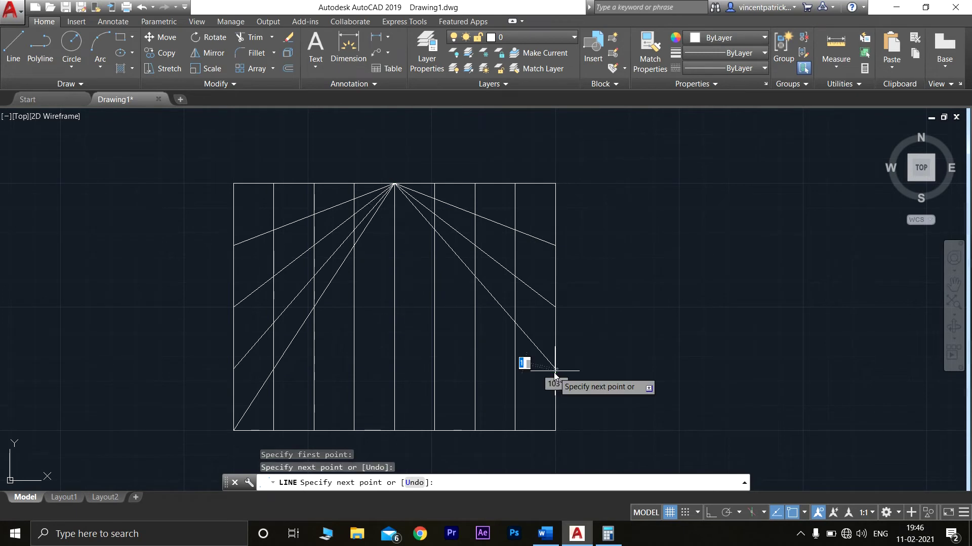
key(Return)
Draw a line from the top edge's midpoint to the rectangle's lower-right corner.
click(7, 40)
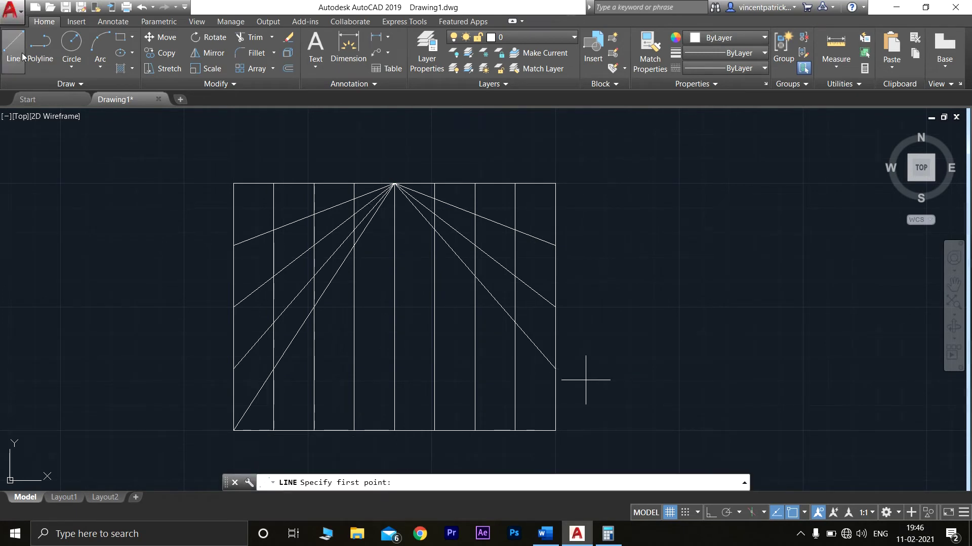
click(394, 184)
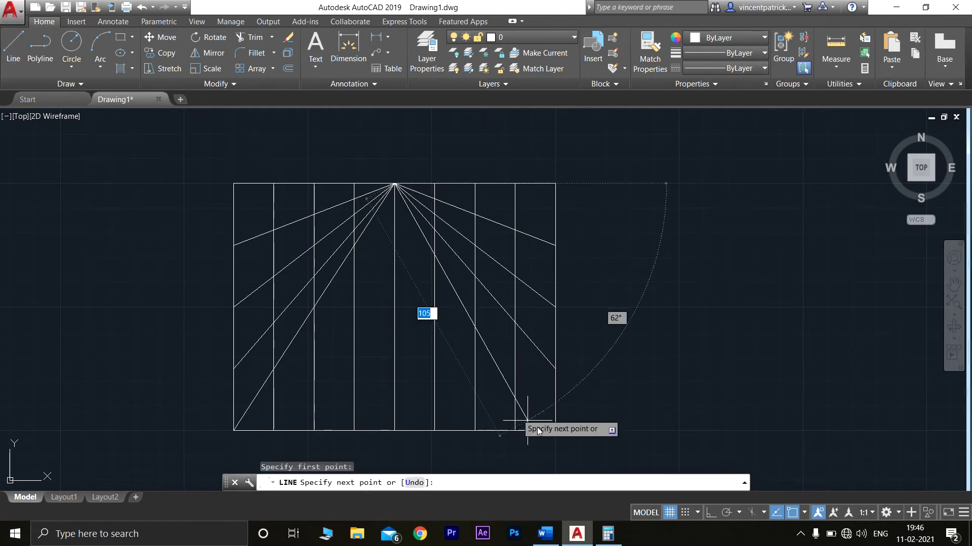
click(555, 431)
key(Return)
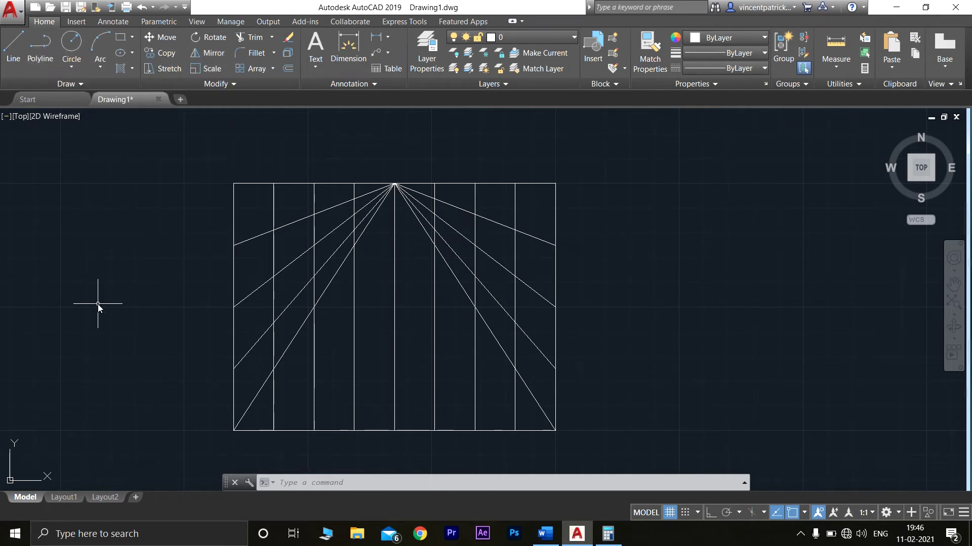
Draw a fit-point spline from the lower-left corner through the matching ray and vertical intersections, over the top midpoint, to the lower-right corner.
click(72, 85)
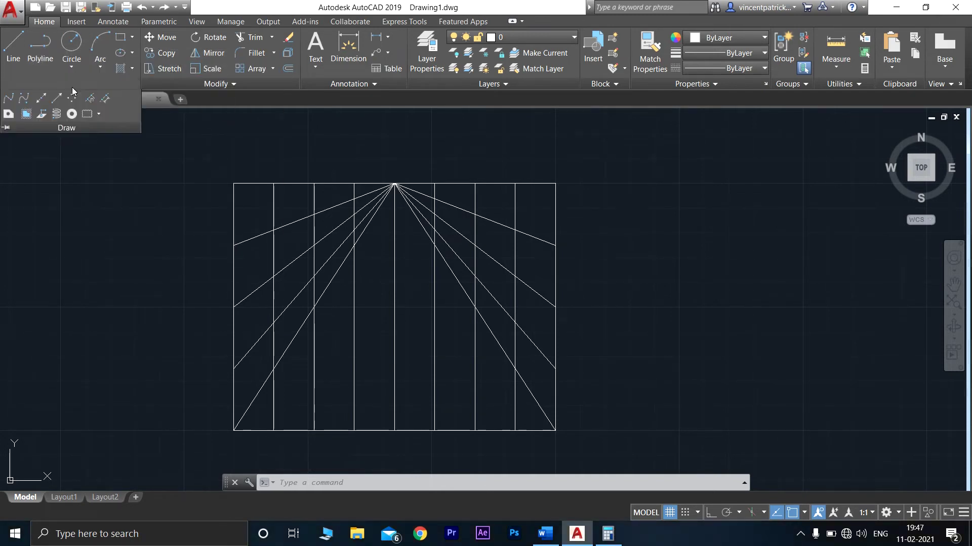
click(9, 101)
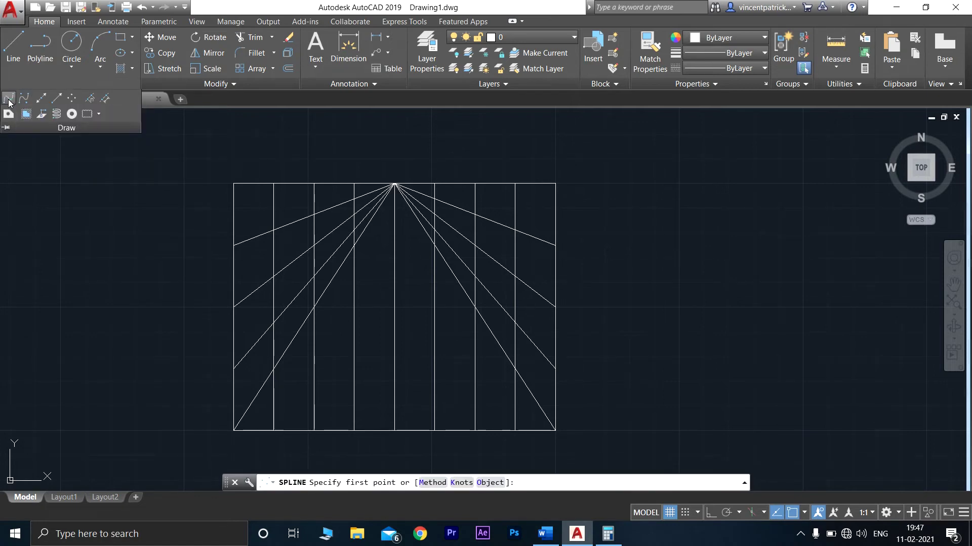
click(235, 430)
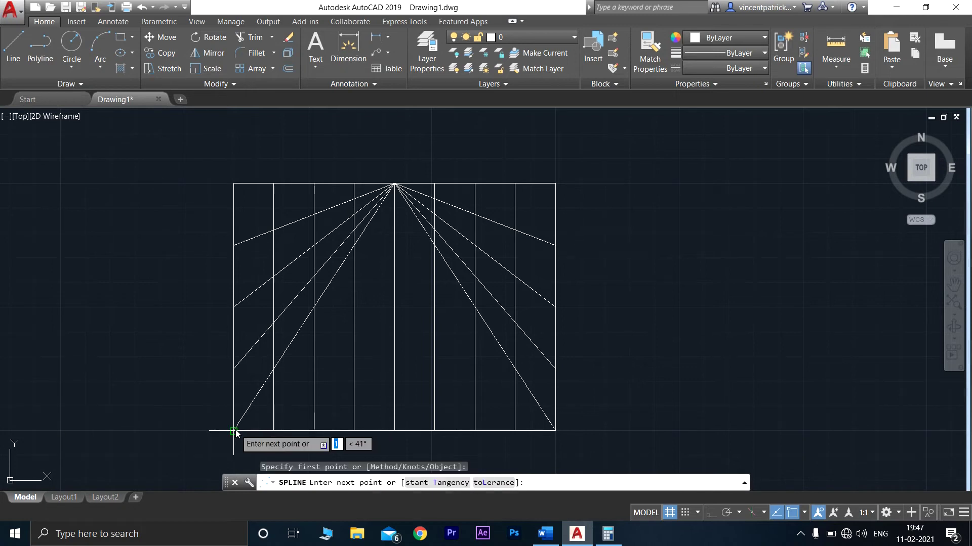
click(273, 323)
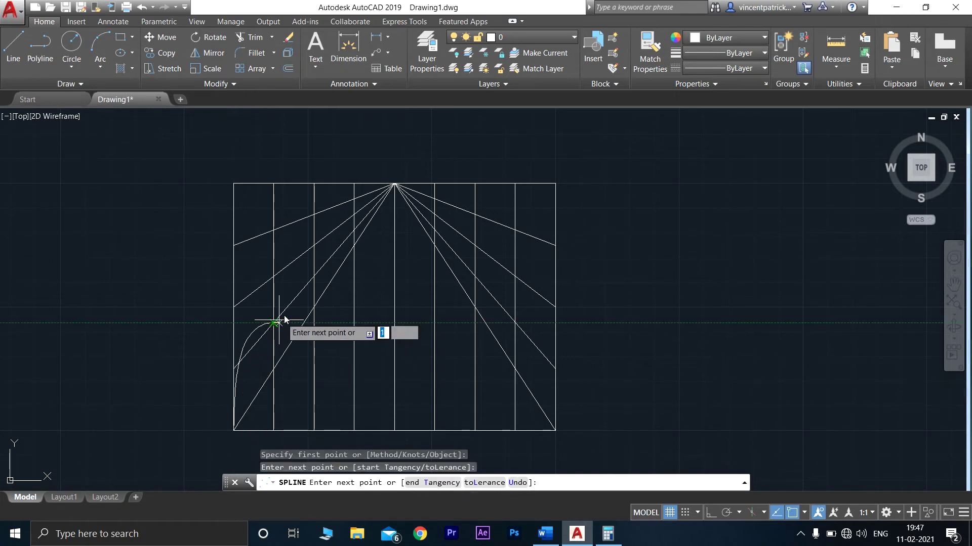
click(314, 246)
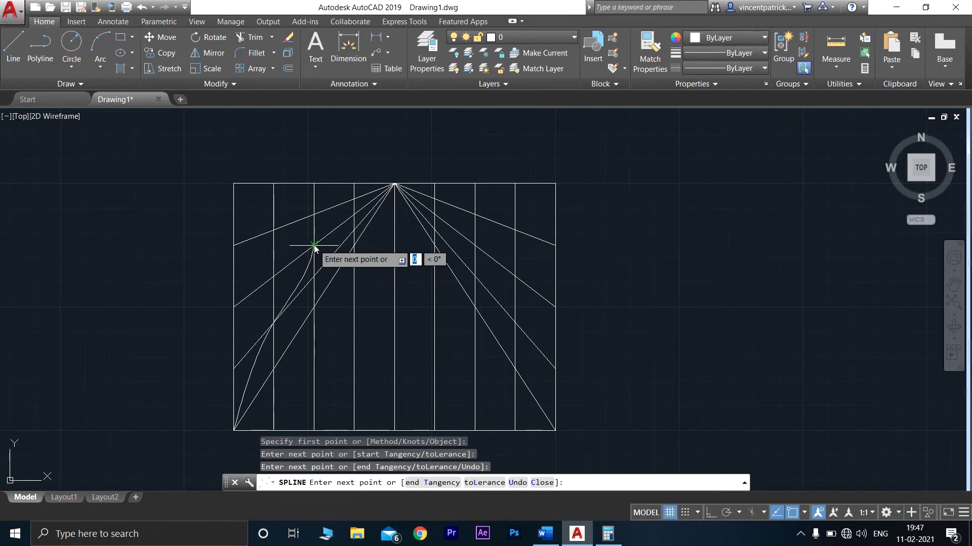
click(354, 200)
click(395, 183)
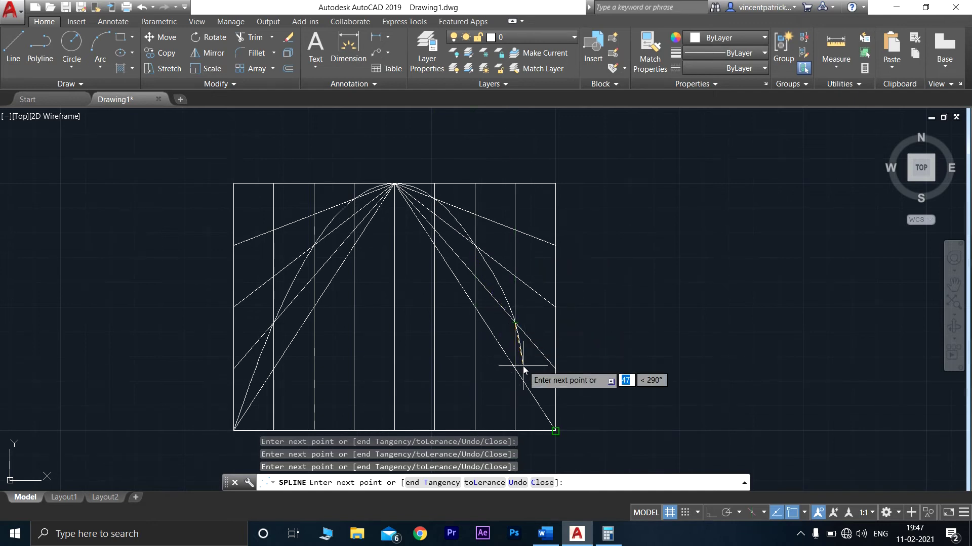
click(558, 431)
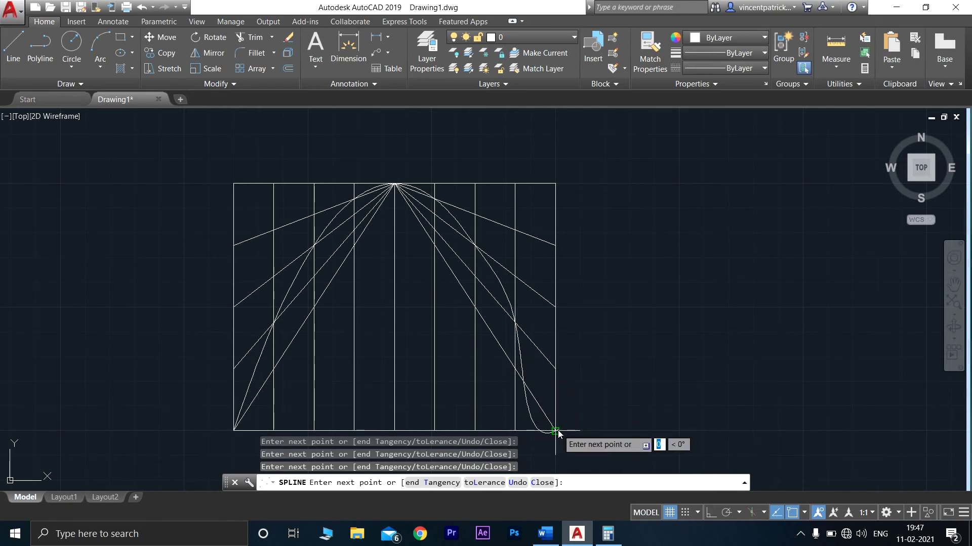
key(Return)
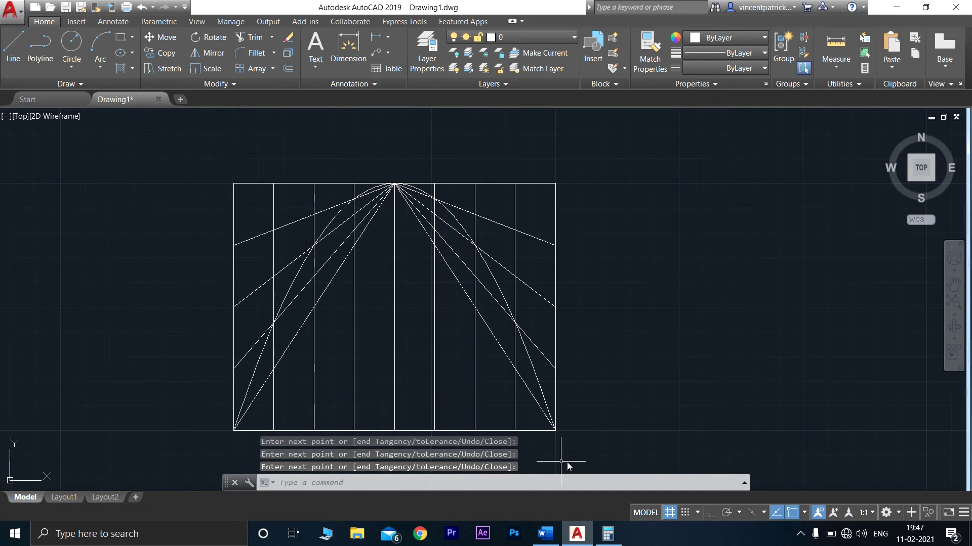
click(324, 230)
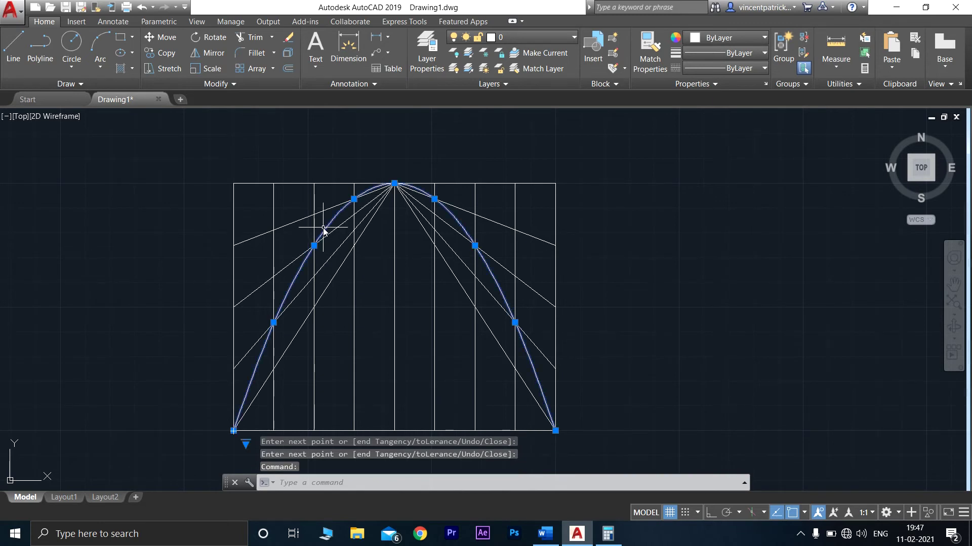
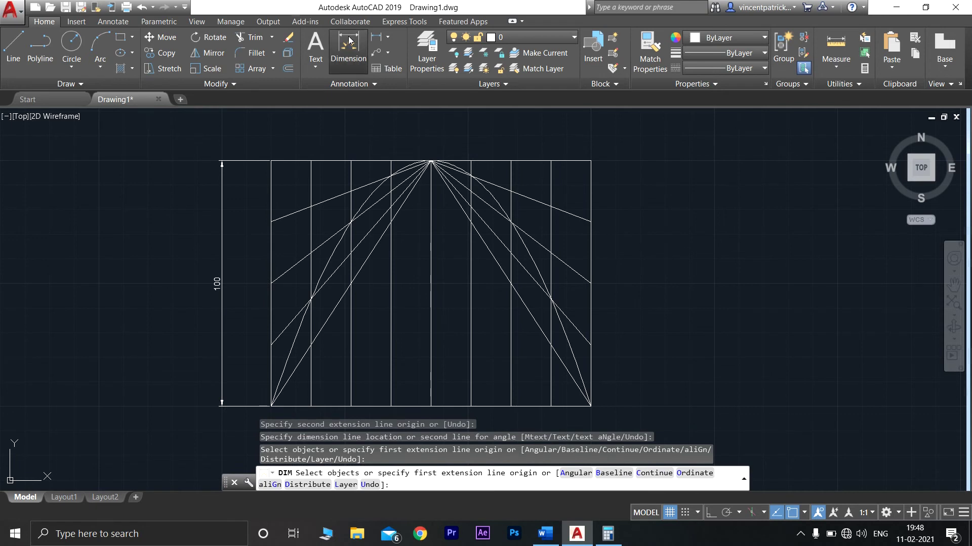
Dimension the rectangle's base from its left corner to its right corner, placing the dimension line below it.
click(348, 40)
scroll(365, 395, down, 3)
middle_drag(379, 415, 340, 320)
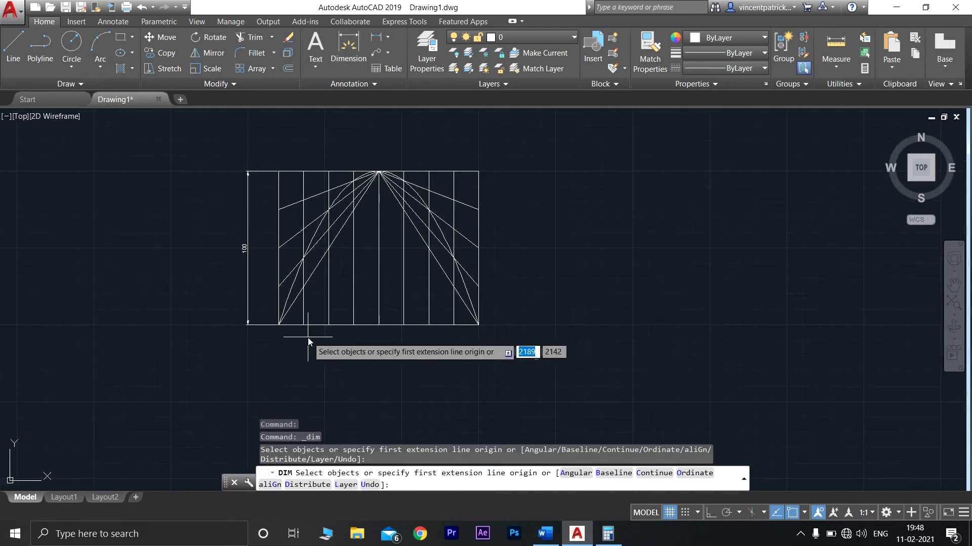
click(281, 326)
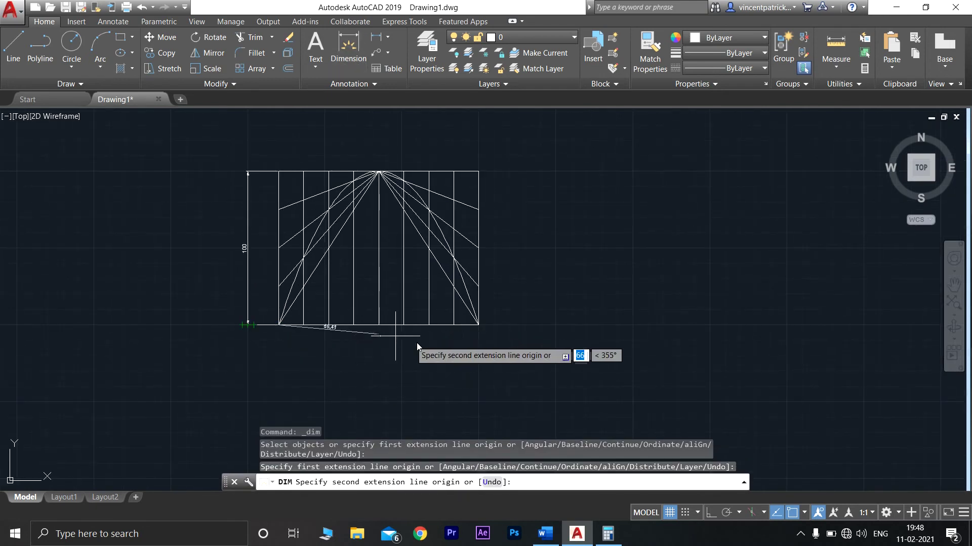
click(478, 325)
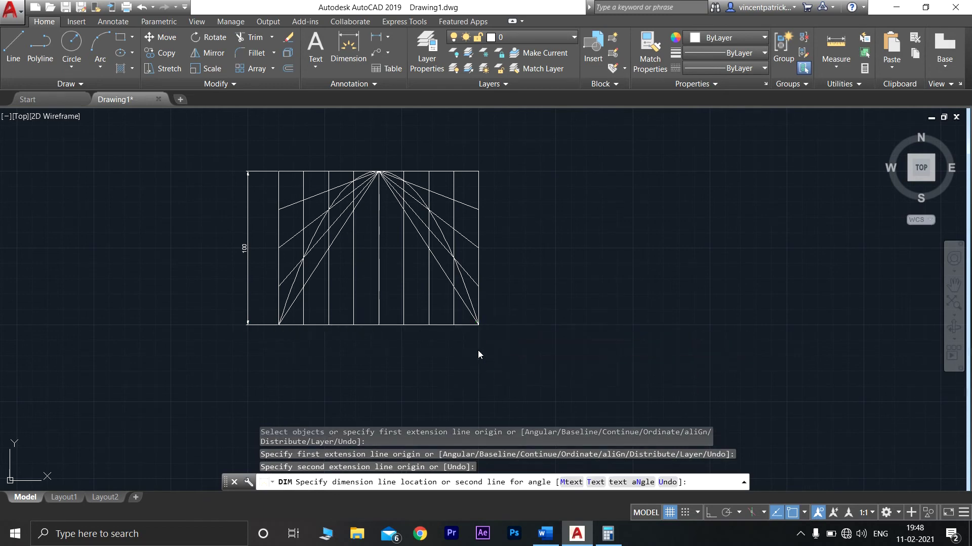
click(479, 351)
scroll(538, 272, up, 2)
mouse_move(524, 278)
middle_down()
mouse_move(562, 299)
mouse_move(642, 302)
mouse_move(659, 317)
middle_up()
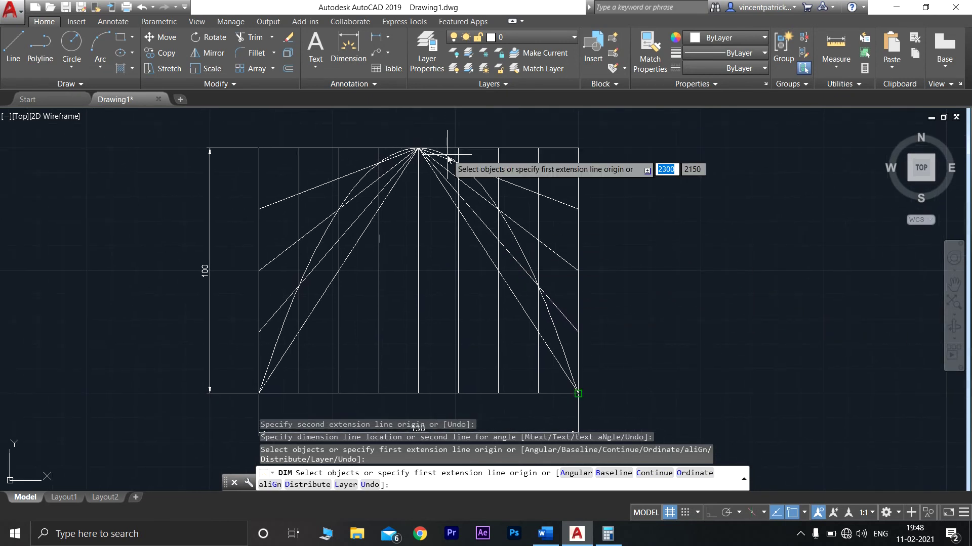
Add a multiline text label "A" just above the midpoint of the rectangle's top edge.
click(316, 65)
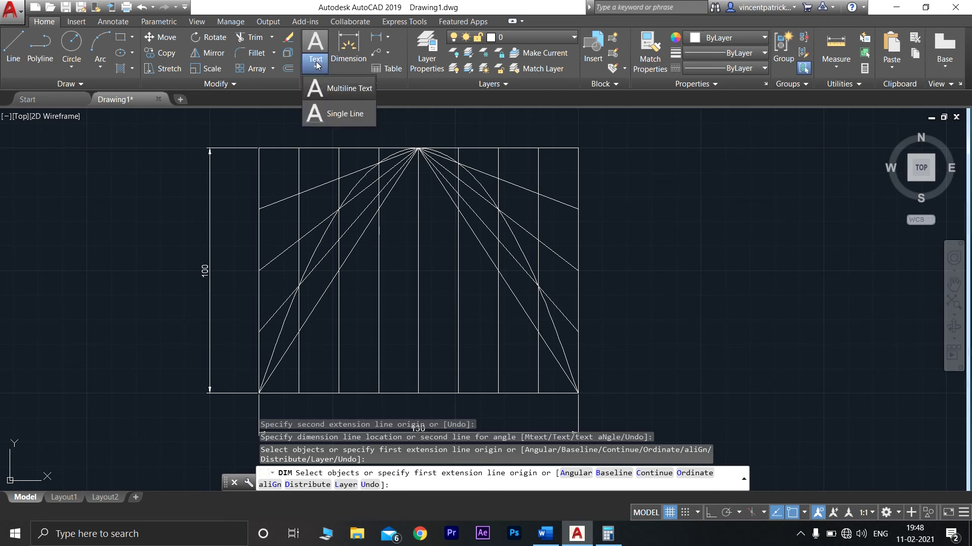
click(334, 93)
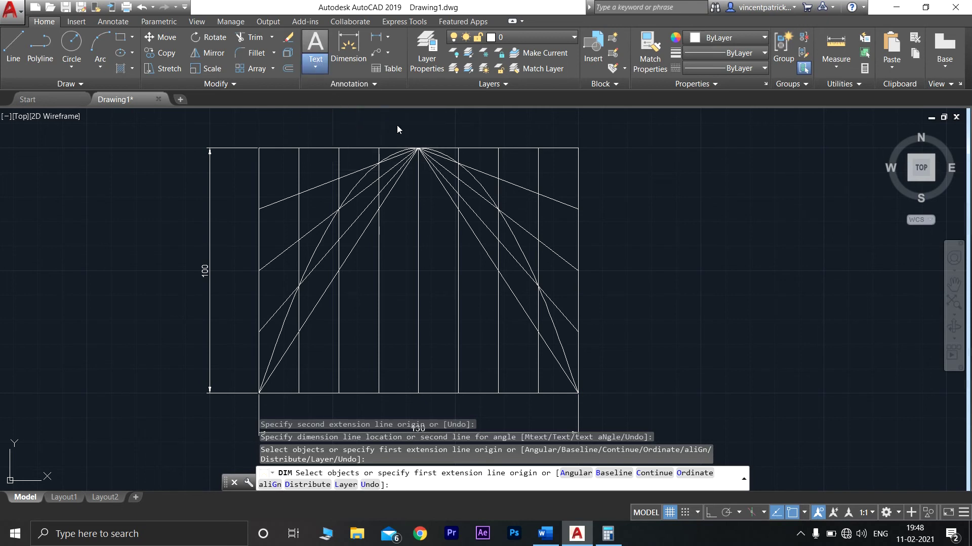
click(418, 148)
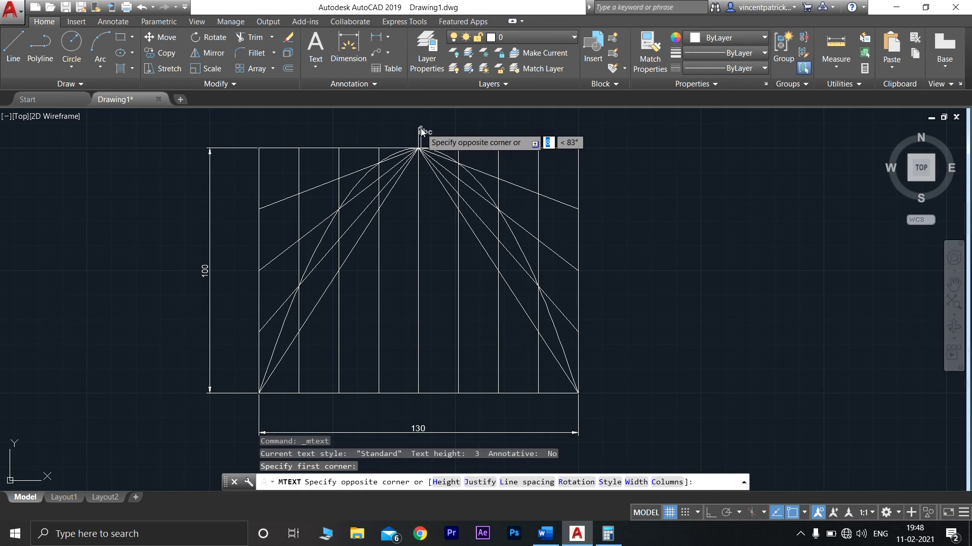
click(421, 130)
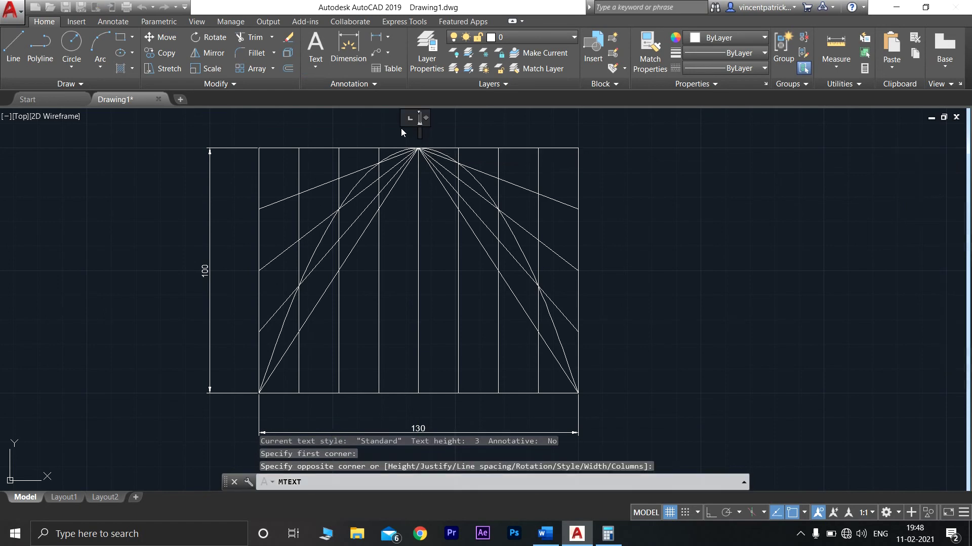
text(A)
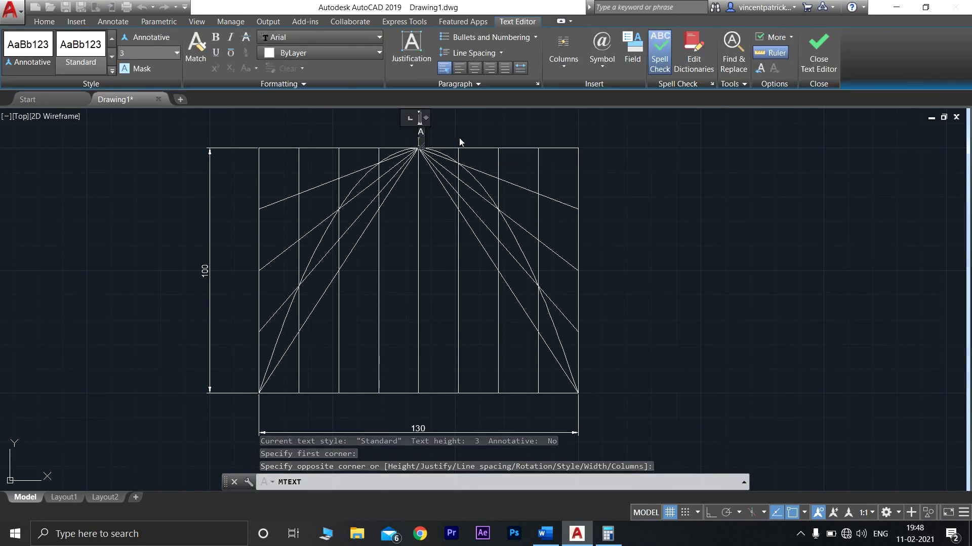
click(515, 124)
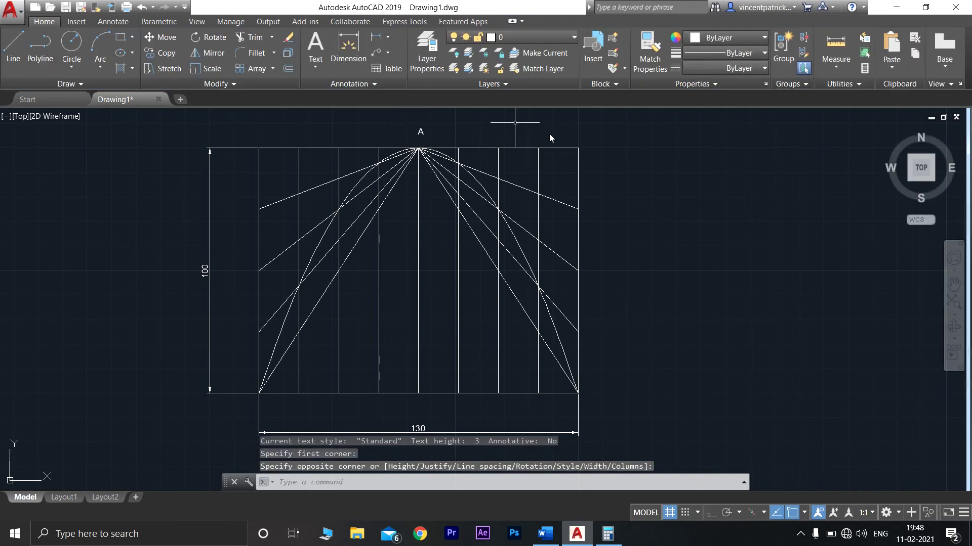
Add a multiline text label "B" just below the midpoint of the rectangle's base.
click(319, 47)
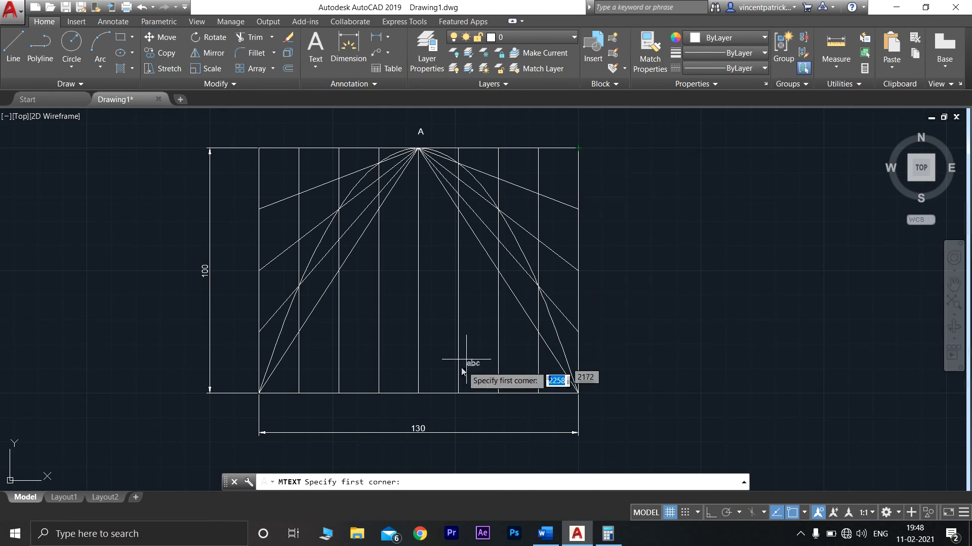
click(419, 395)
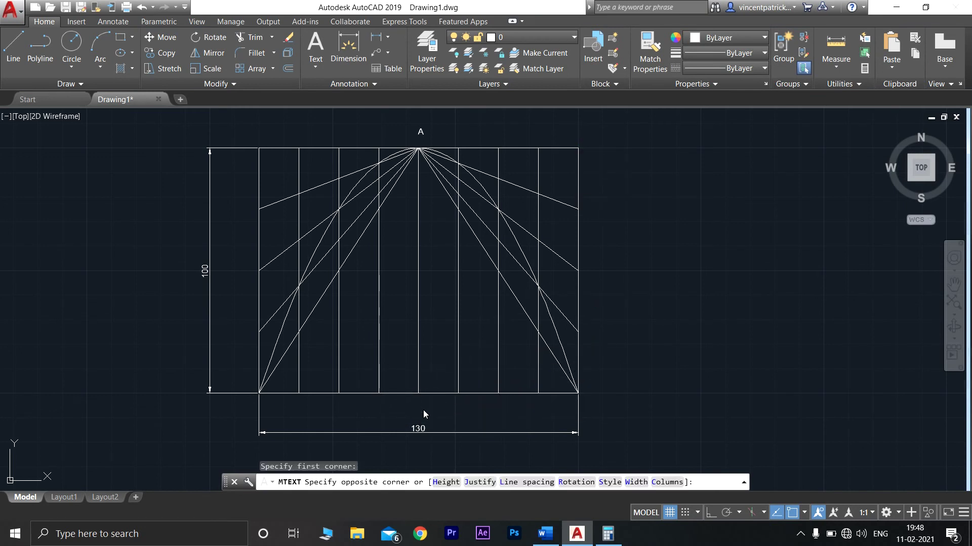
click(423, 410)
text(B)
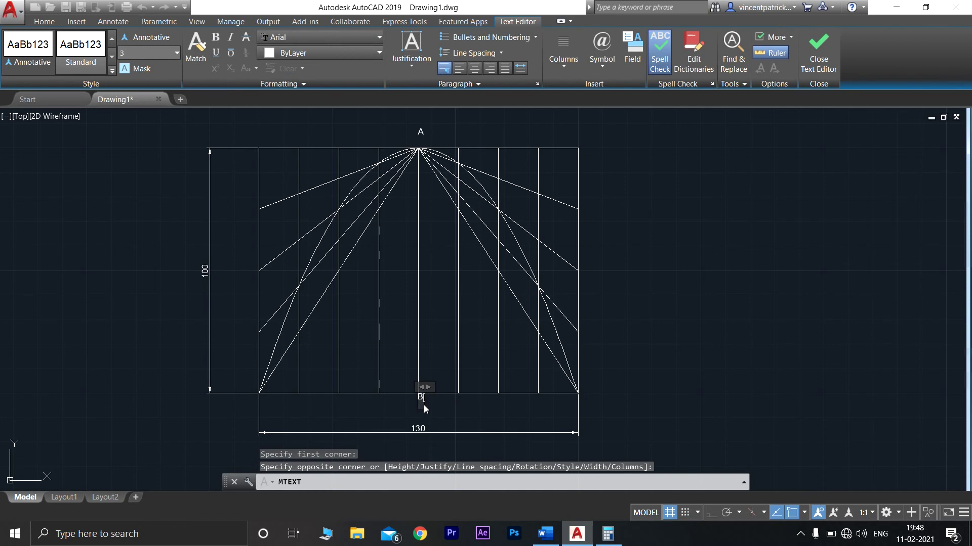
click(614, 307)
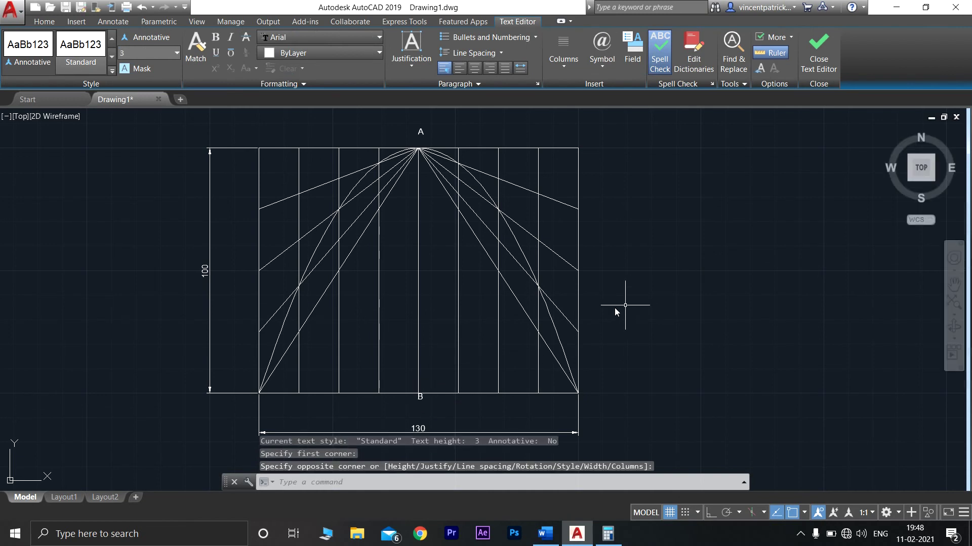
double_click(422, 402)
click(623, 380)
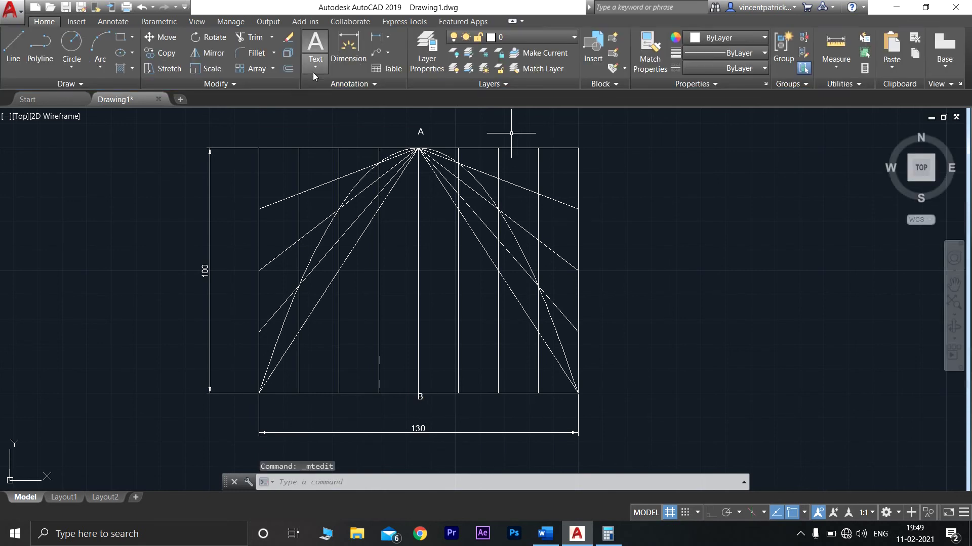
Add a multiline text label "C" at the rectangle's upper-right corner.
key(Return)
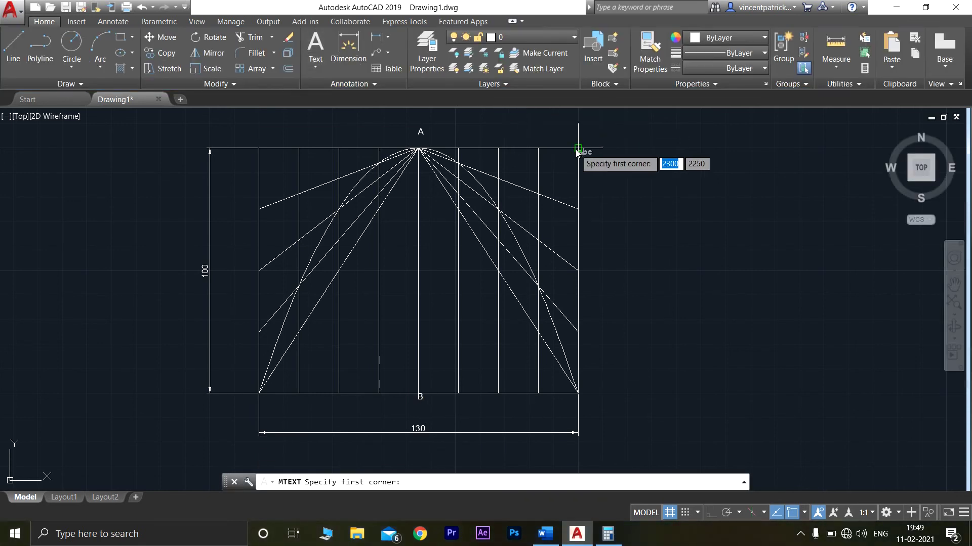
click(576, 151)
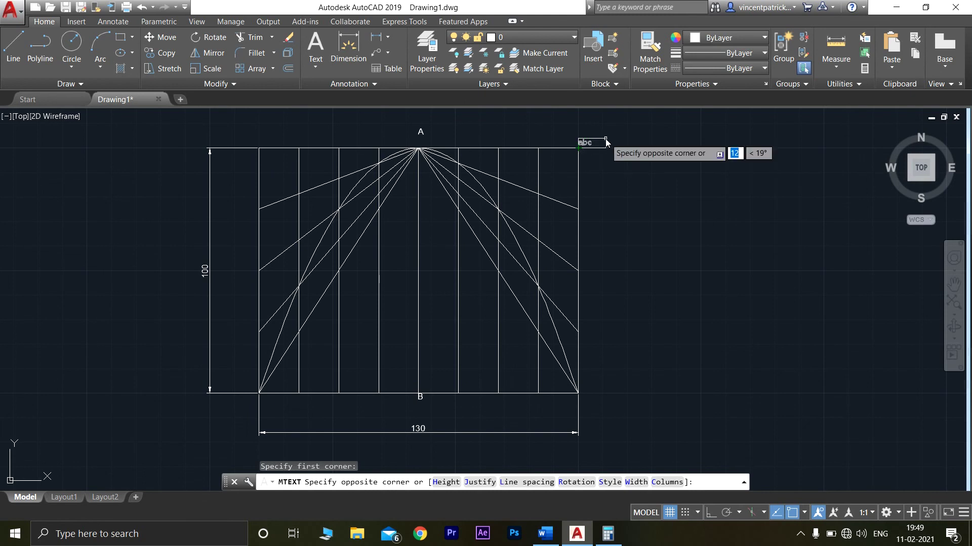
click(605, 143)
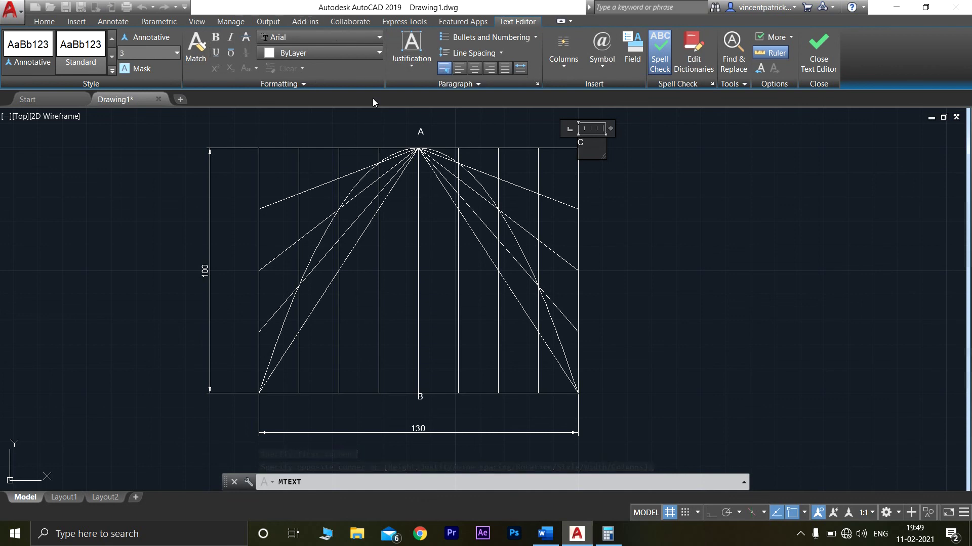
click(368, 121)
Add a multiline text label "D" above the rectangle's upper-left corner.
click(316, 48)
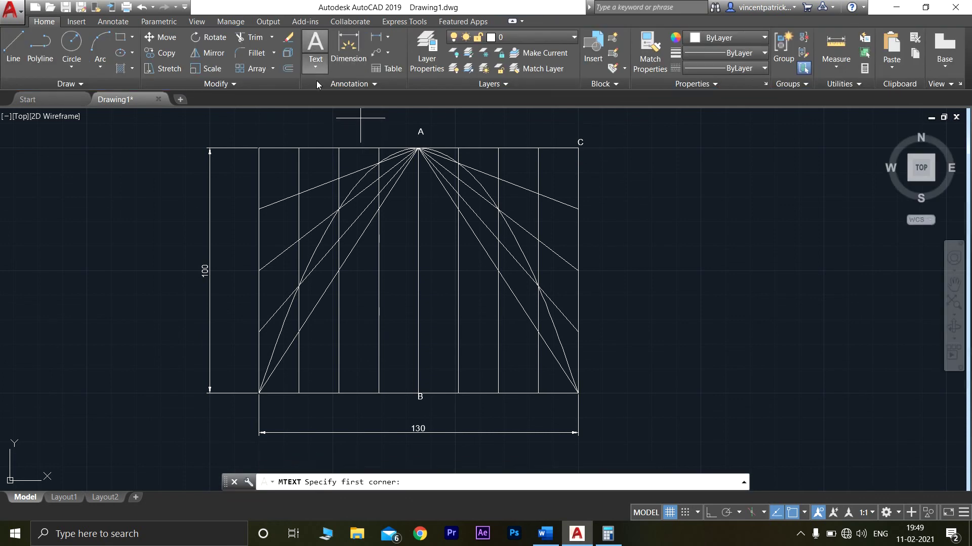
click(259, 148)
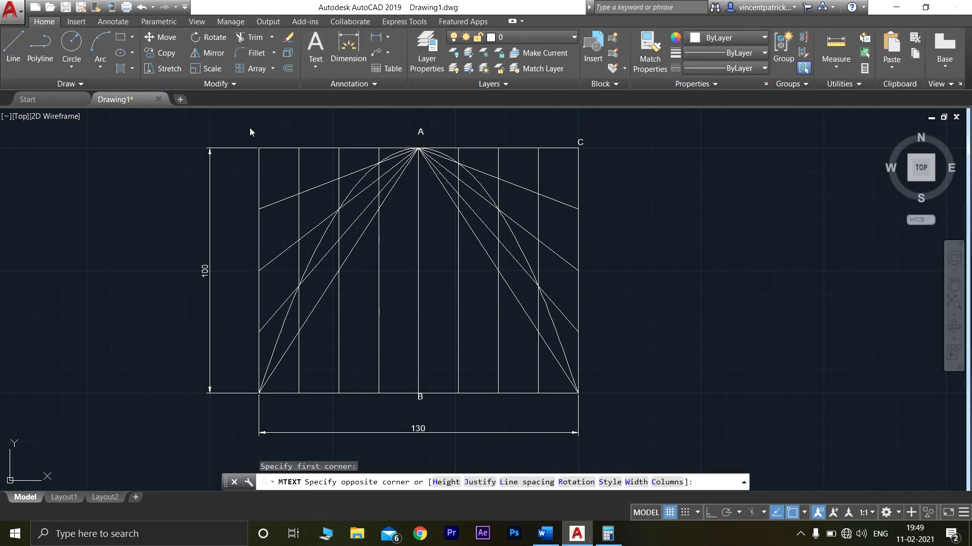
click(251, 129)
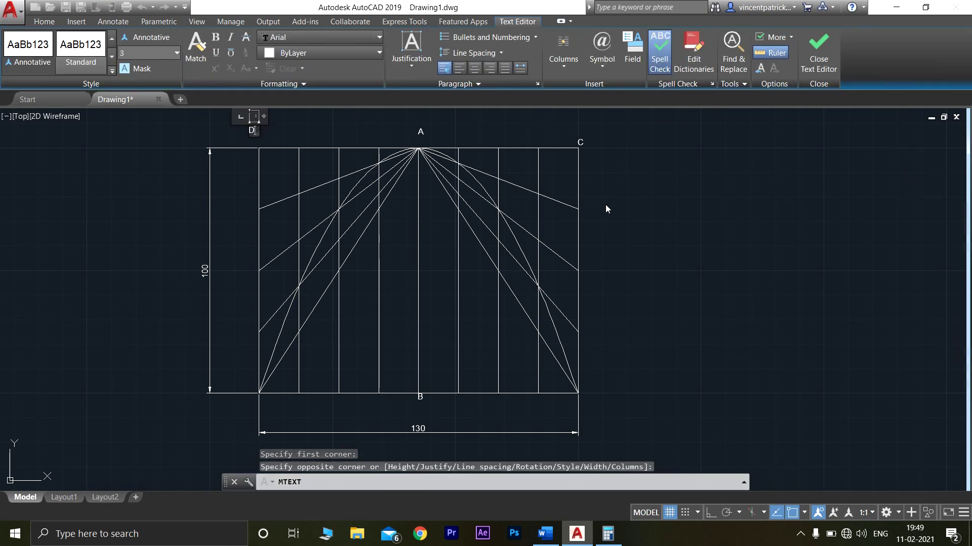
click(658, 219)
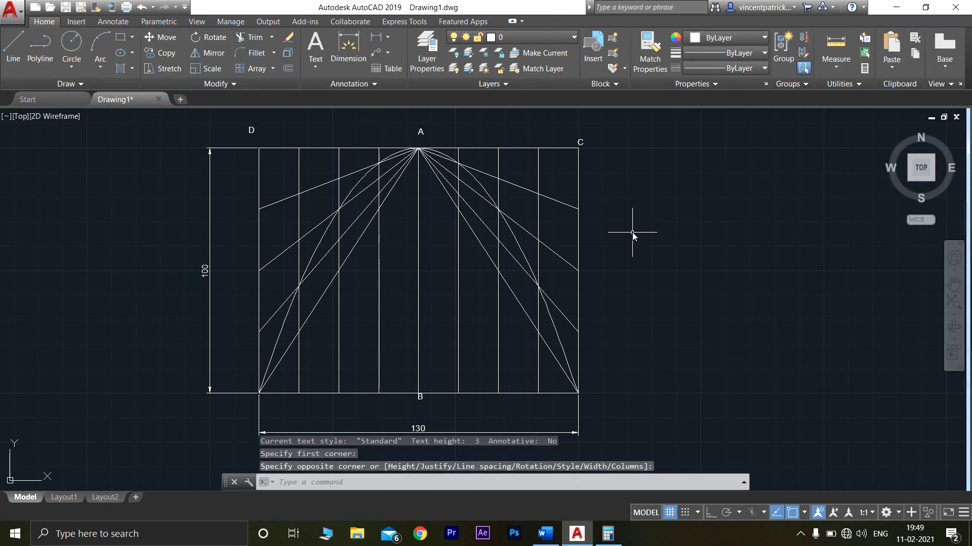
Switch to Word to check the finished drawing against the reflector problem statement, and return to the AutoCAD drawing.
scroll(632, 240, down, 2)
middle_drag(631, 243, 648, 242)
scroll(649, 242, up, 2)
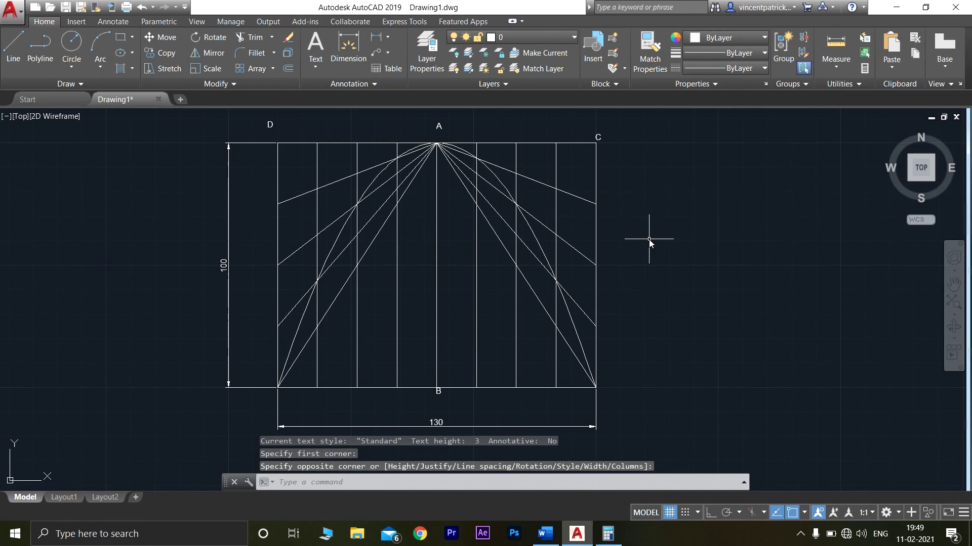
click(549, 535)
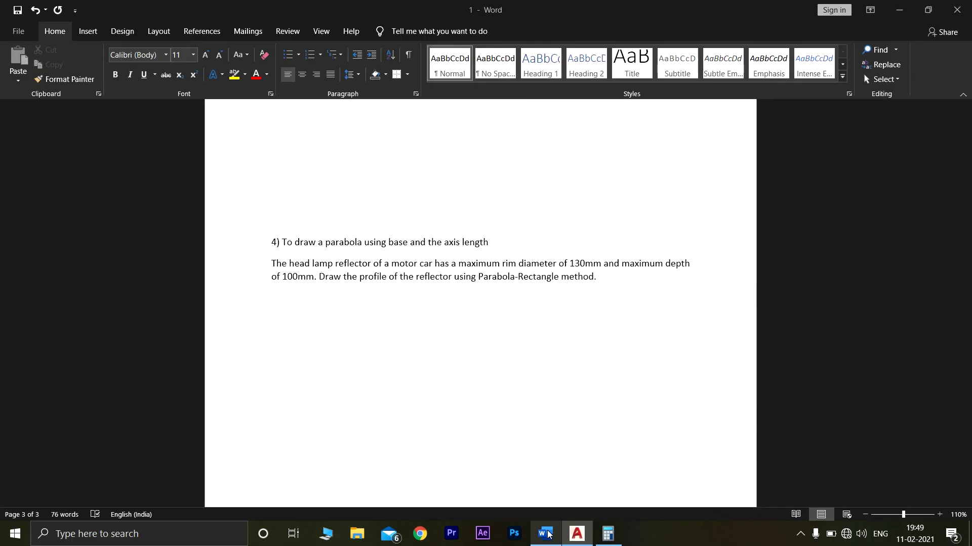
click(577, 534)
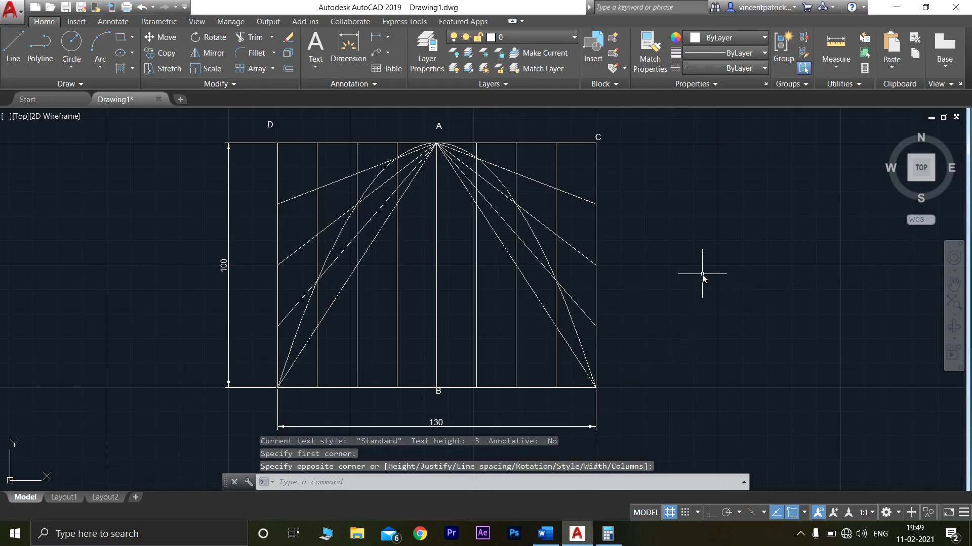